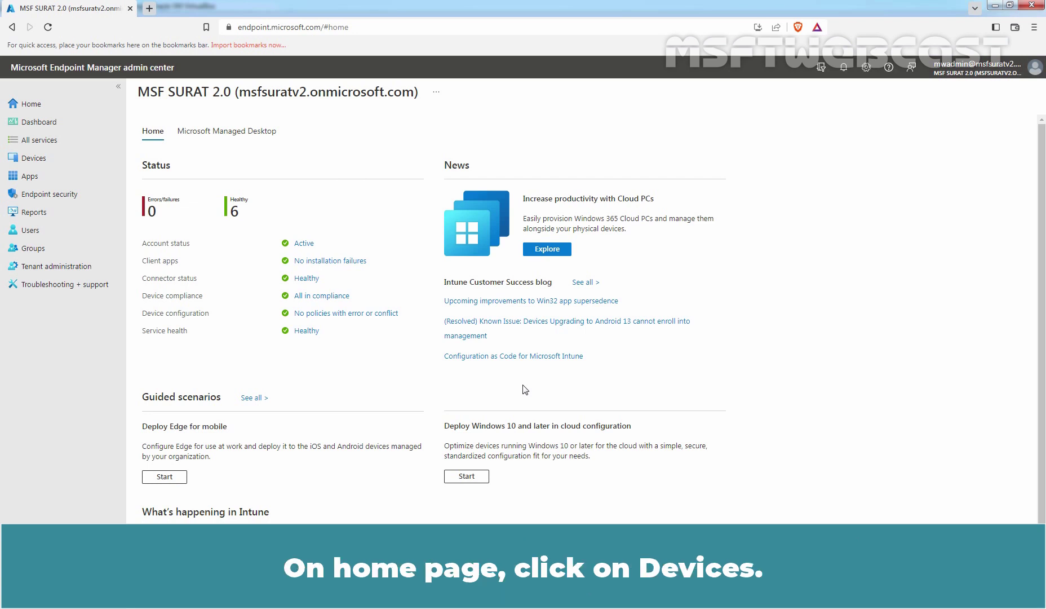
Create a device configuration profile for Windows 10 and later, using the Templates profile type and the Administrative templates template.
{"action": "left_click", "coordinate": [45, 165]}
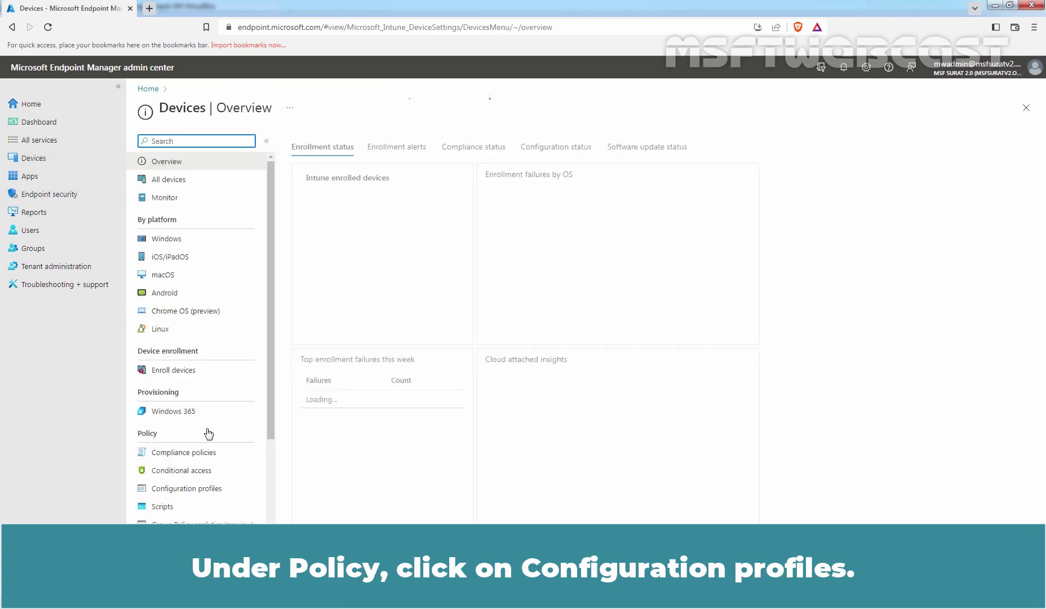
{"action": "left_click", "coordinate": [194, 494]}
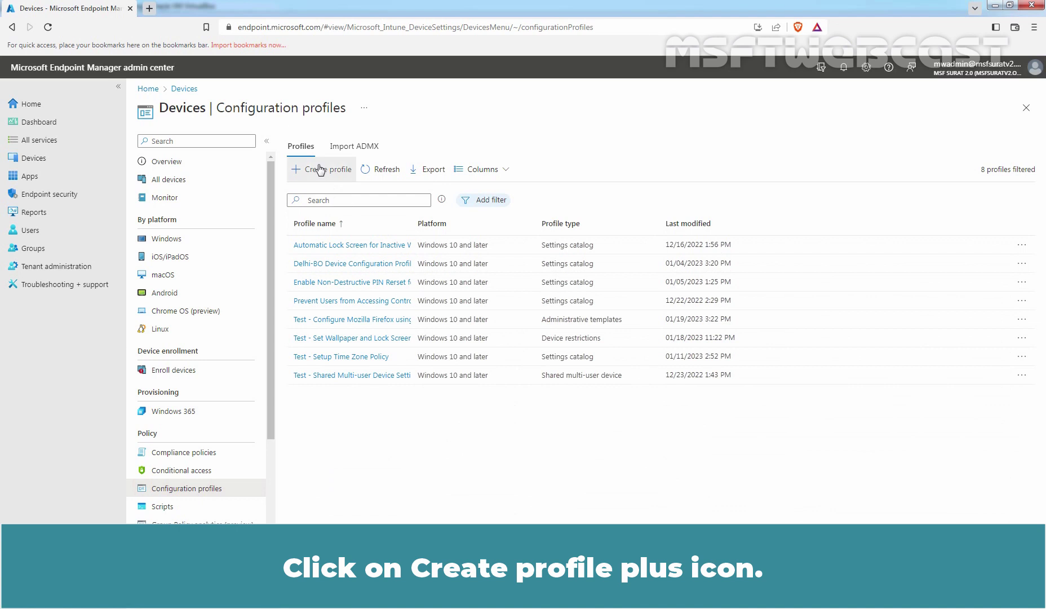
{"action": "left_click", "coordinate": [319, 169]}
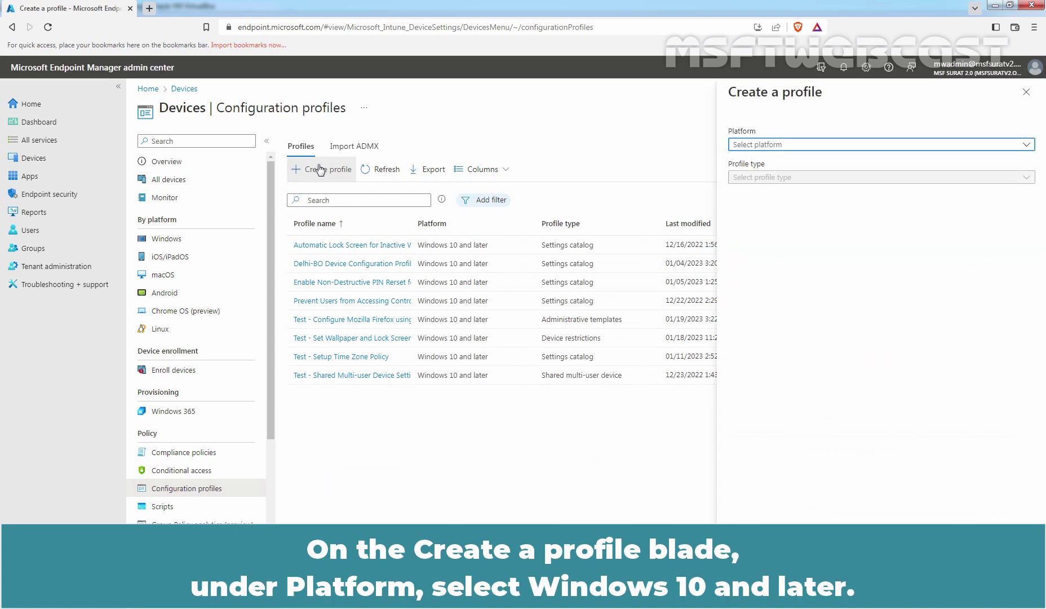
{"action": "left_click", "coordinate": [764, 145]}
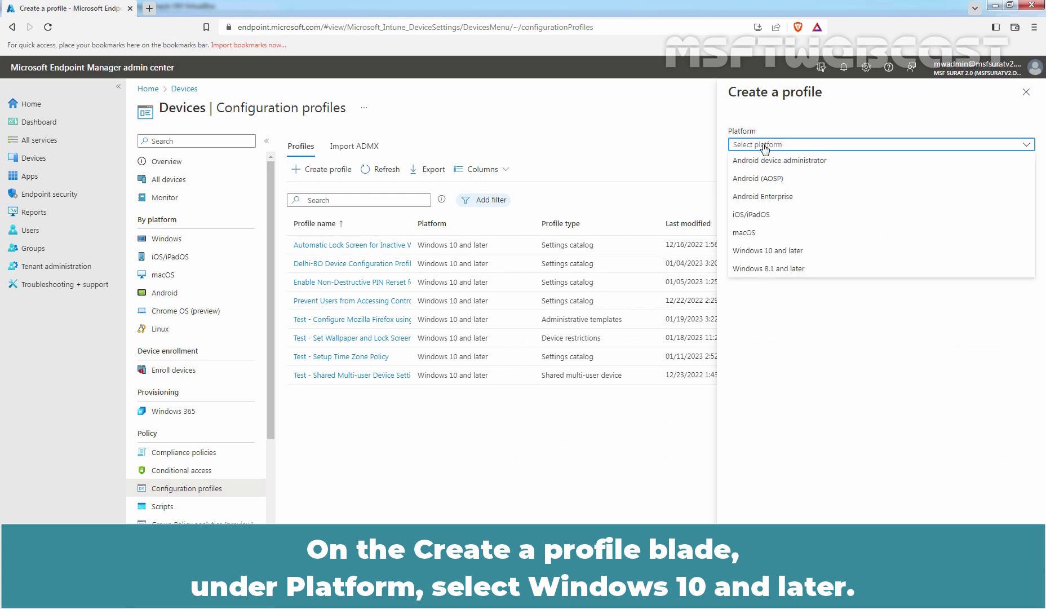
{"action": "left_click", "coordinate": [783, 252]}
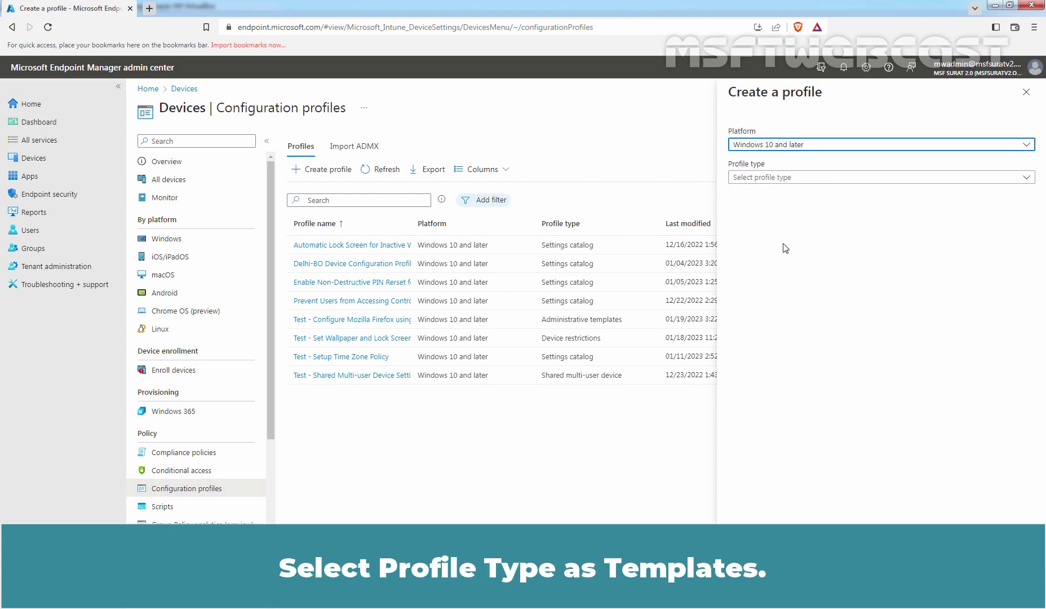
{"action": "left_click", "coordinate": [743, 177]}
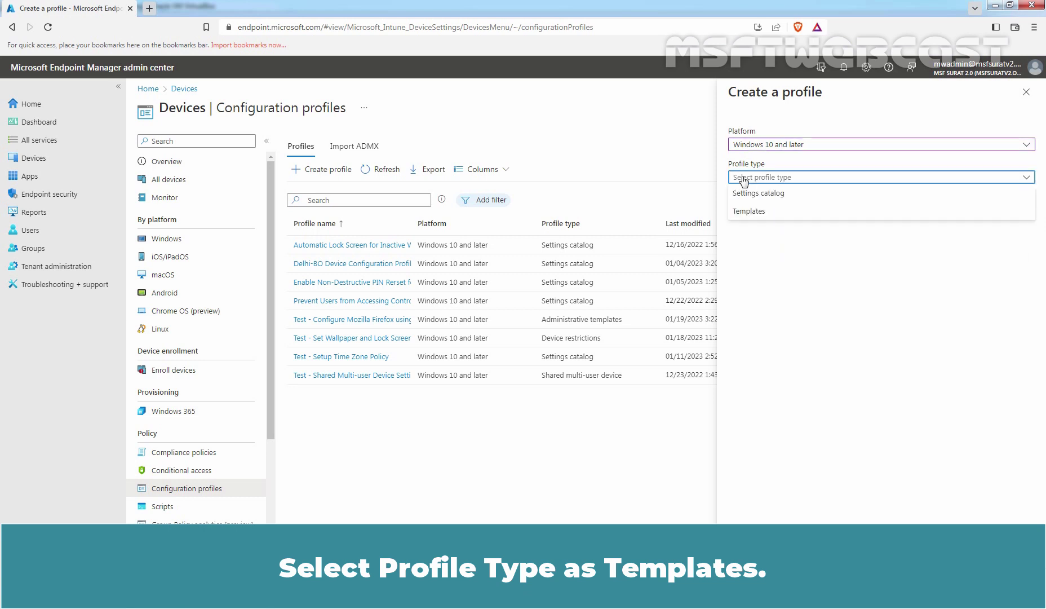
{"action": "left_click", "coordinate": [748, 212]}
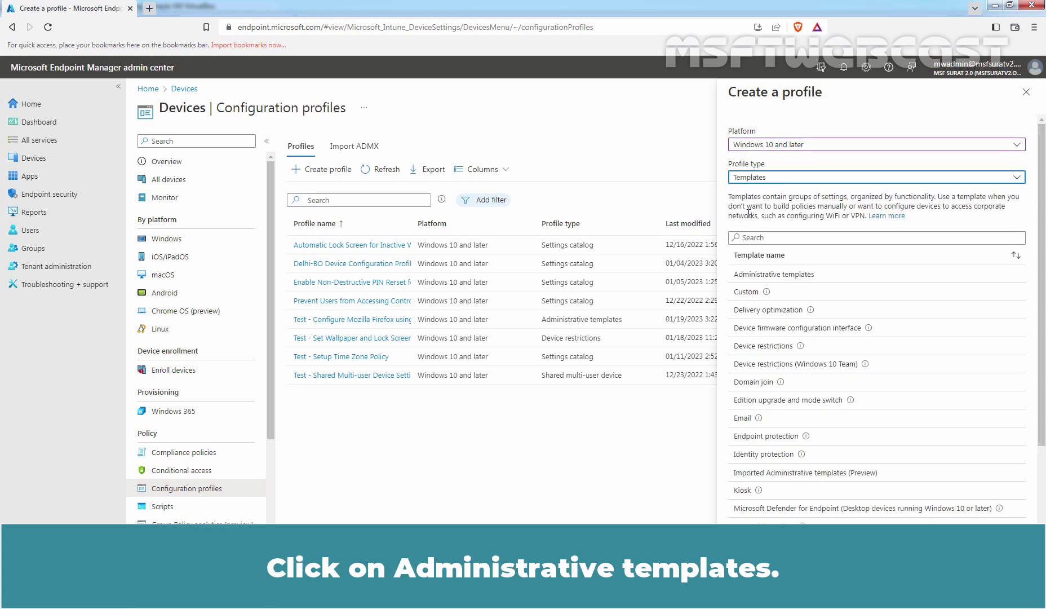
{"action": "left_click", "coordinate": [812, 276]}
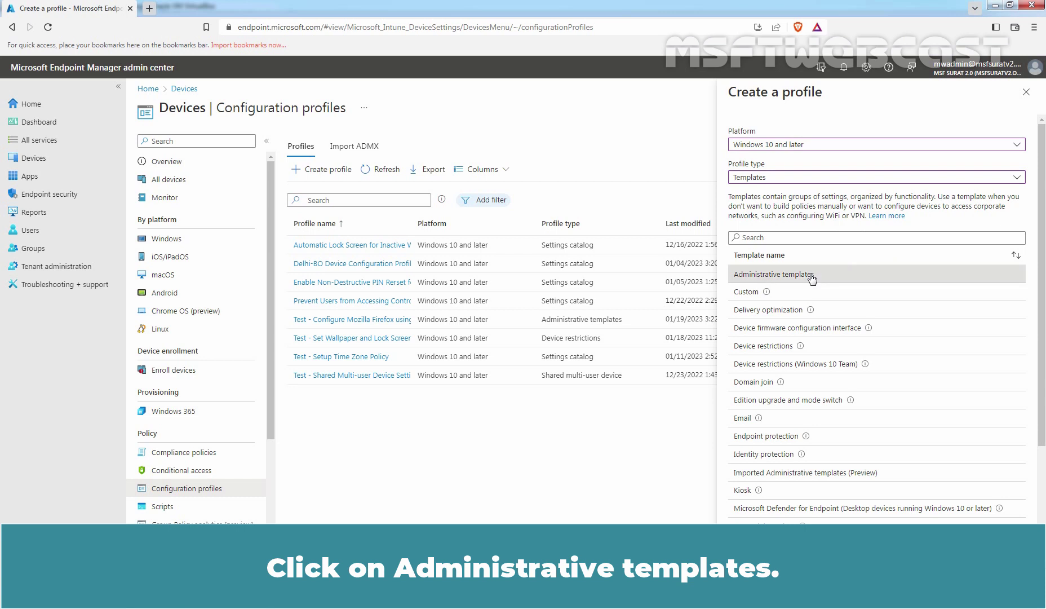
{"action": "left_click", "coordinate": [751, 587]}
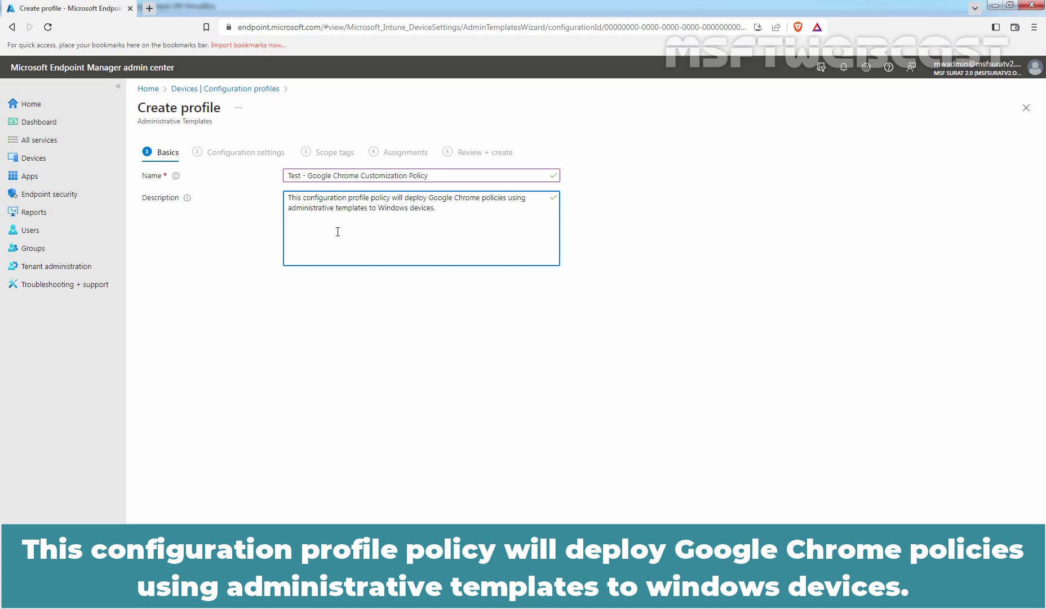
Accept the profile basics and open the Google Chrome settings folder inside Google under Computer Configuration.
{"action": "left_click", "coordinate": [217, 592]}
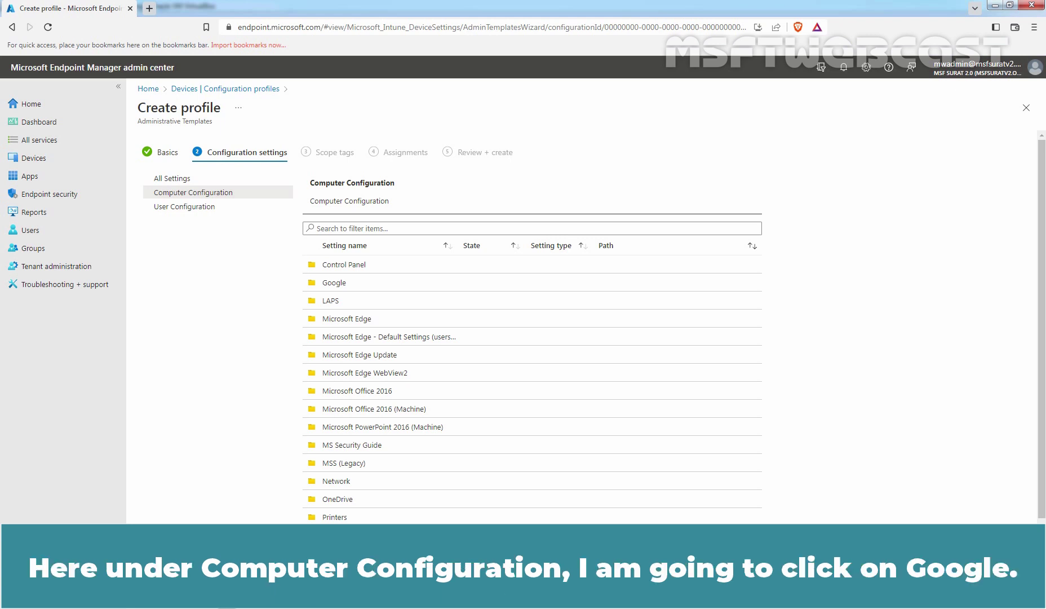
{"action": "left_click", "coordinate": [346, 284]}
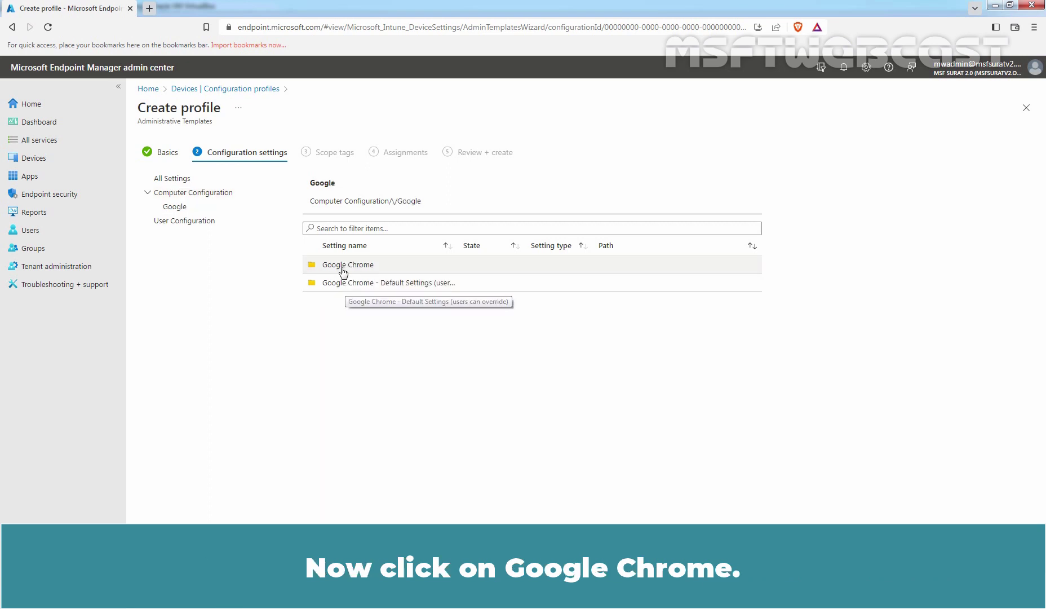
{"action": "left_click", "coordinate": [344, 266]}
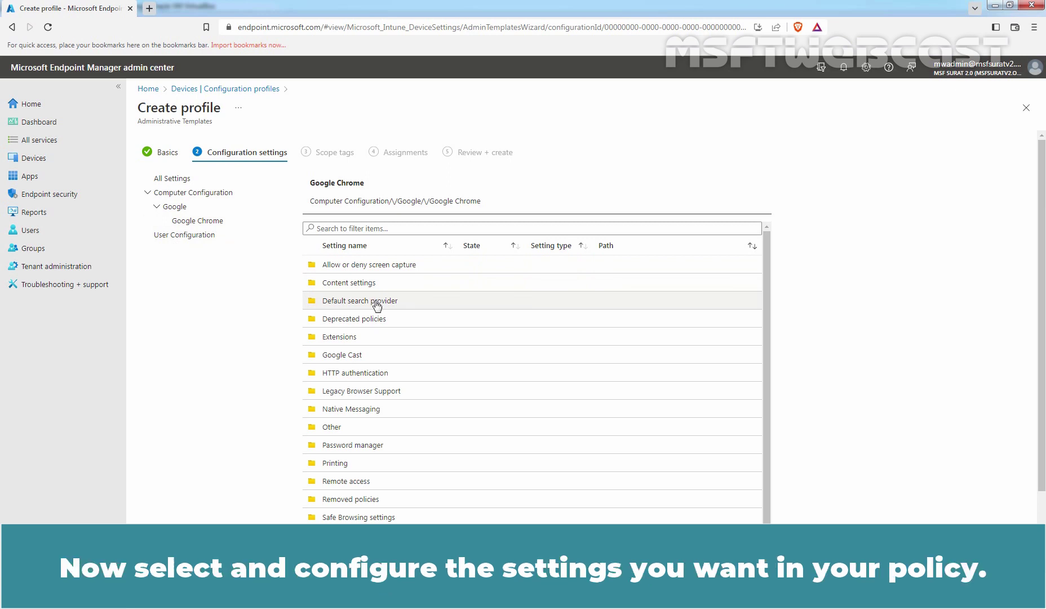
{"action": "left_click", "coordinate": [362, 227]}
{"action": "type", "text": "bookmark"}
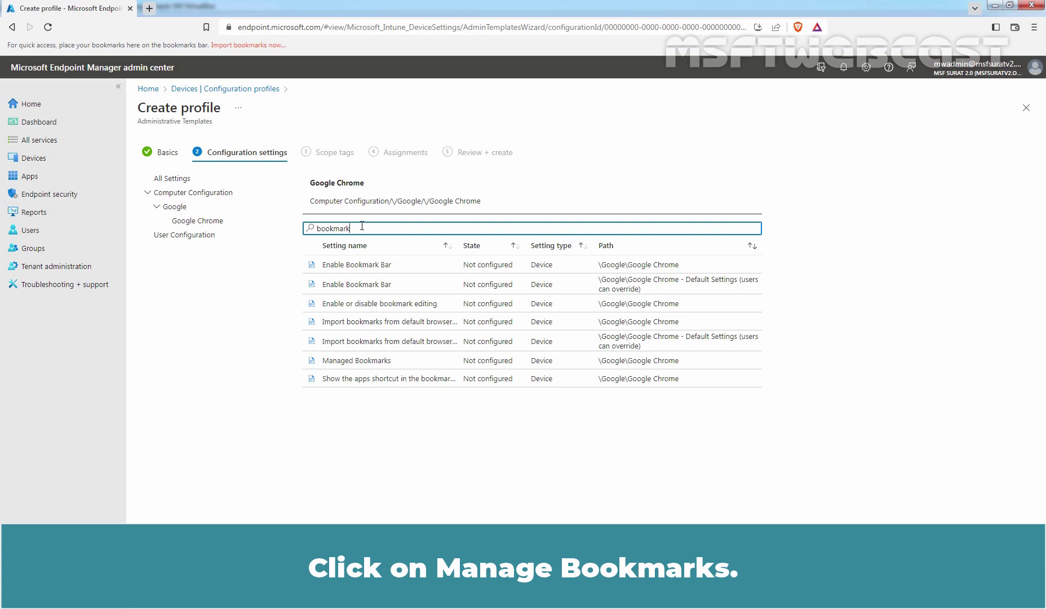
{"action": "left_click", "coordinate": [360, 362]}
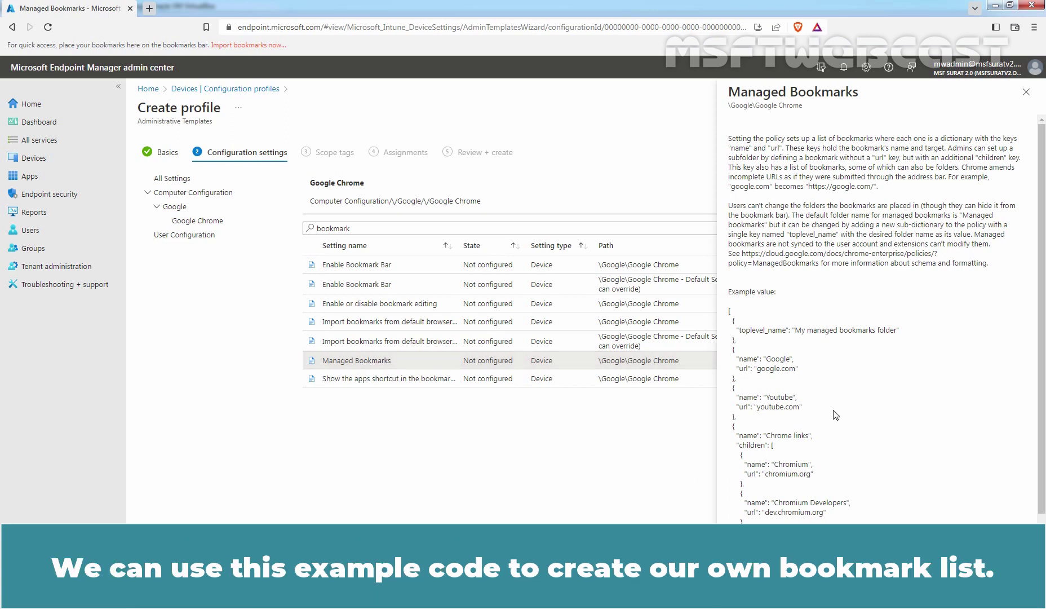
{"action": "scroll", "coordinate": [836, 411], "scroll_direction": "down", "scroll_amount": 1}
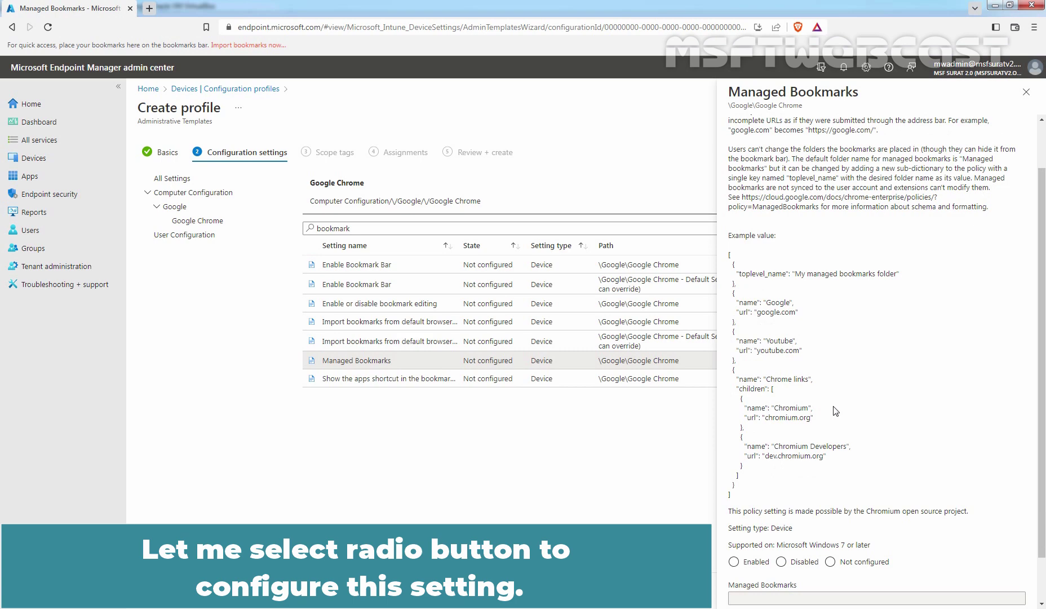
{"action": "scroll", "coordinate": [831, 347], "scroll_direction": "down", "scroll_amount": 1}
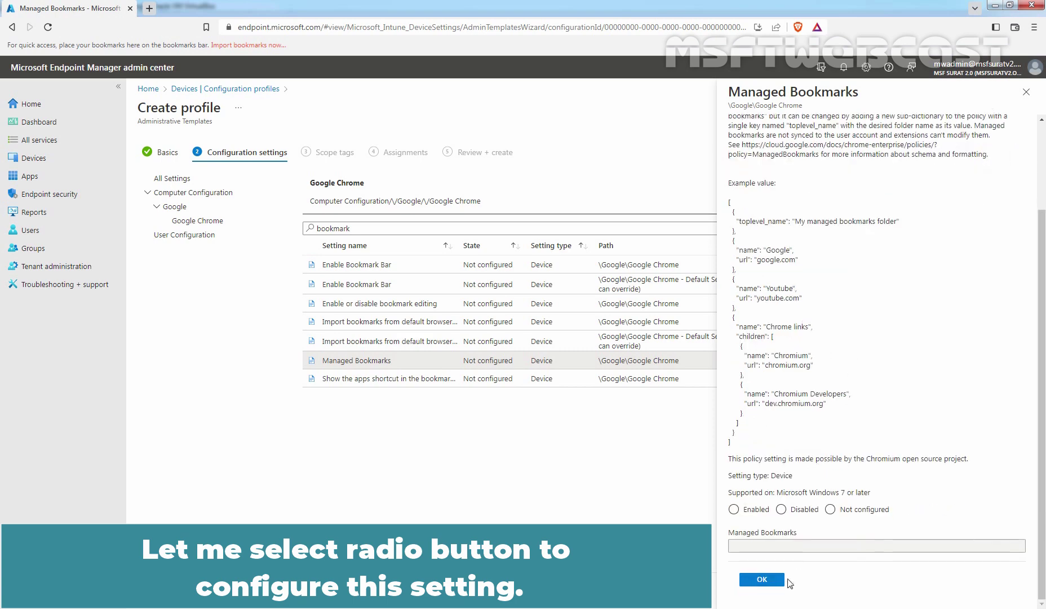
{"action": "left_click", "coordinate": [735, 510]}
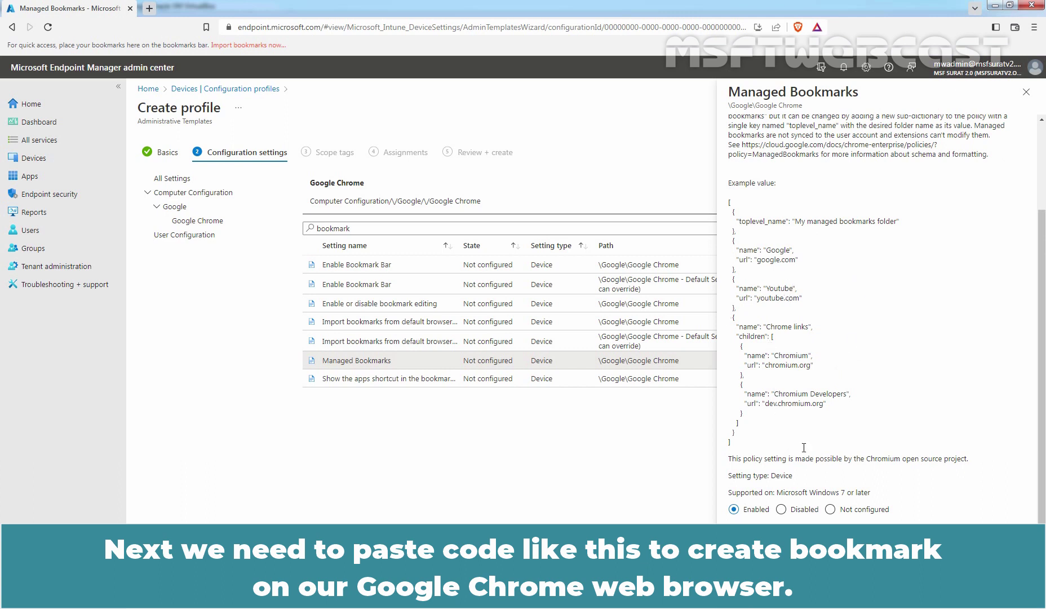
{"action": "left_click", "coordinate": [750, 547]}
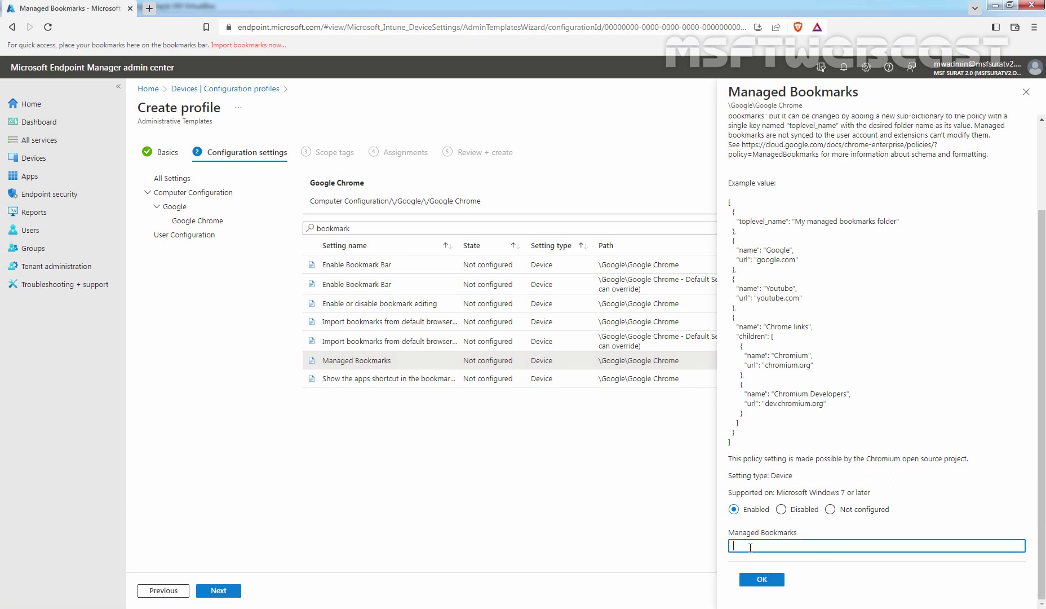
{"action": "key", "text": "ctrl+v"}
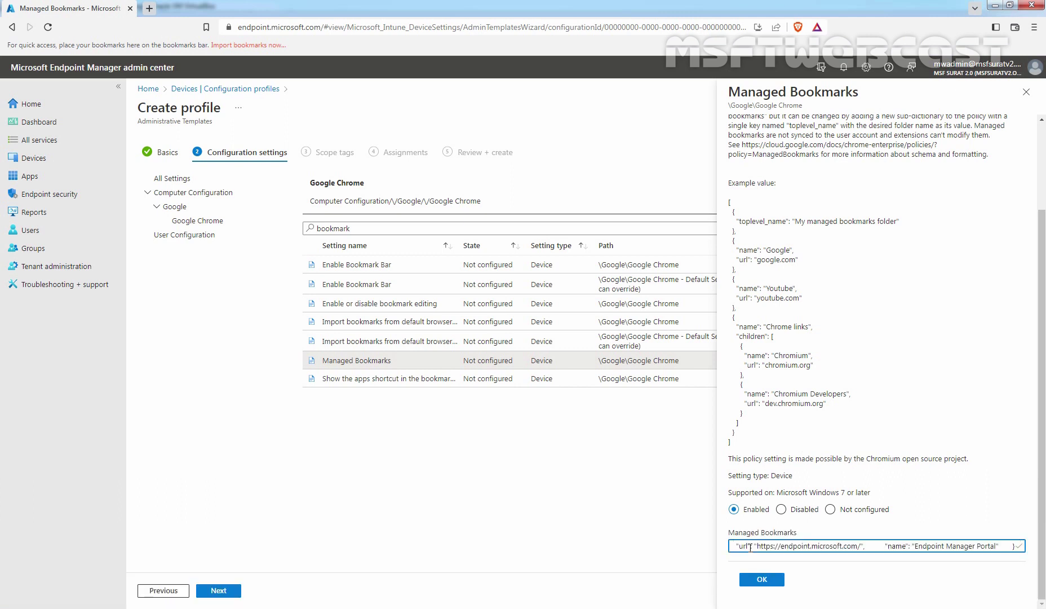
{"action": "left_click", "coordinate": [763, 582]}
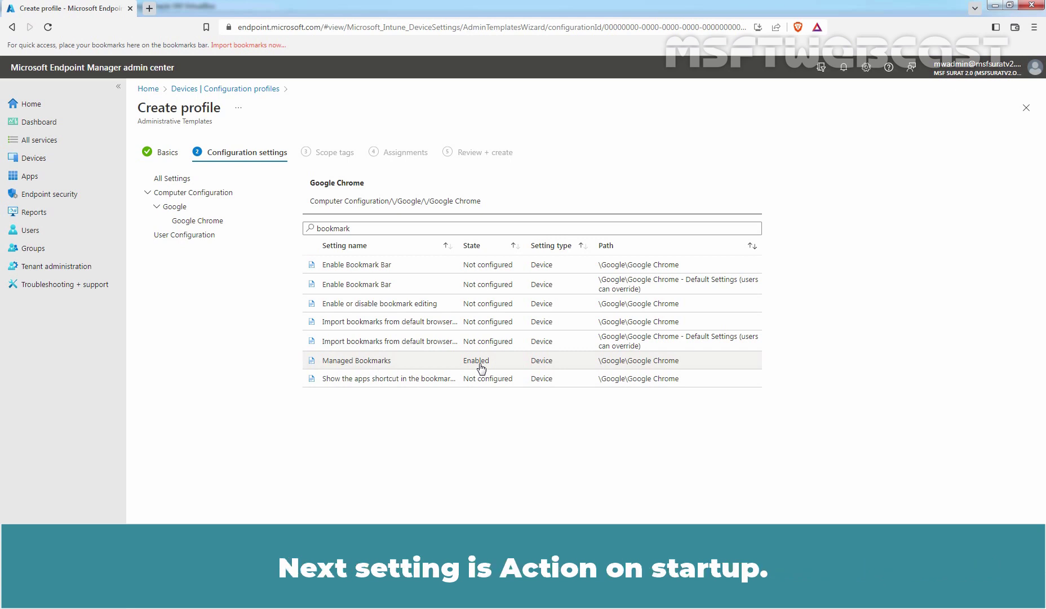
Search for "action" and enable the enforced Action on startup setting for Google Chrome with Restore the last session.
{"action": "left_click", "coordinate": [366, 229]}
{"action": "left_click_drag", "start_coordinate": [366, 228], "coordinate": [249, 229]}
{"action": "type", "text": "action"}
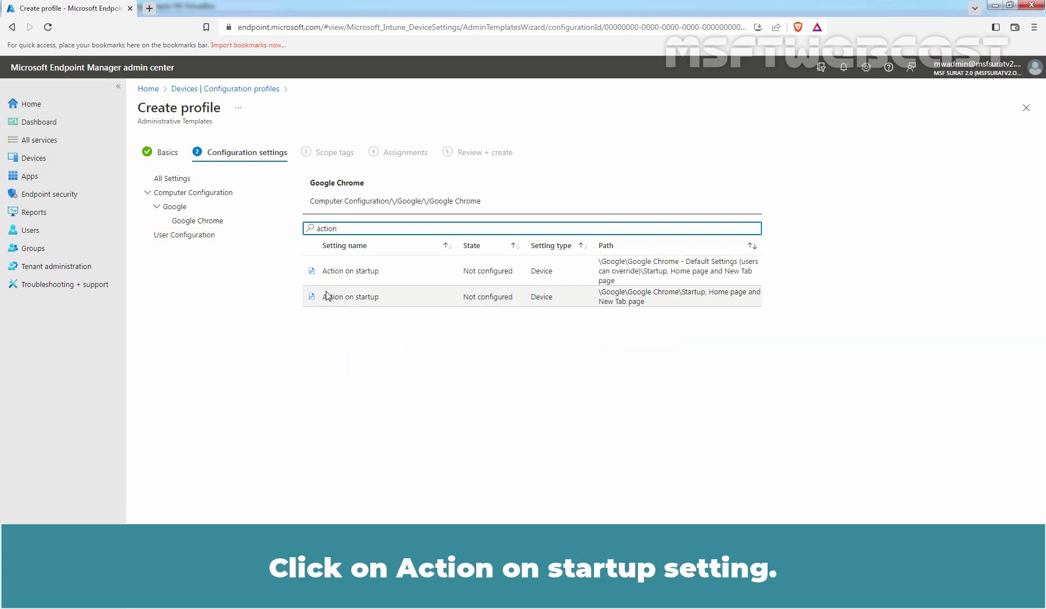
{"action": "left_click", "coordinate": [353, 303]}
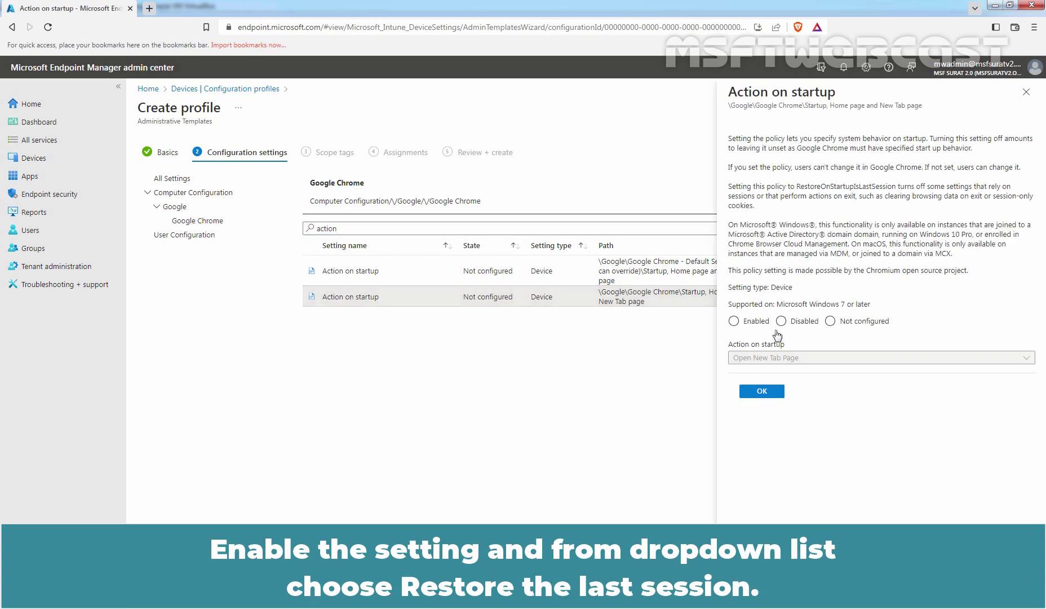
{"action": "left_click", "coordinate": [751, 323]}
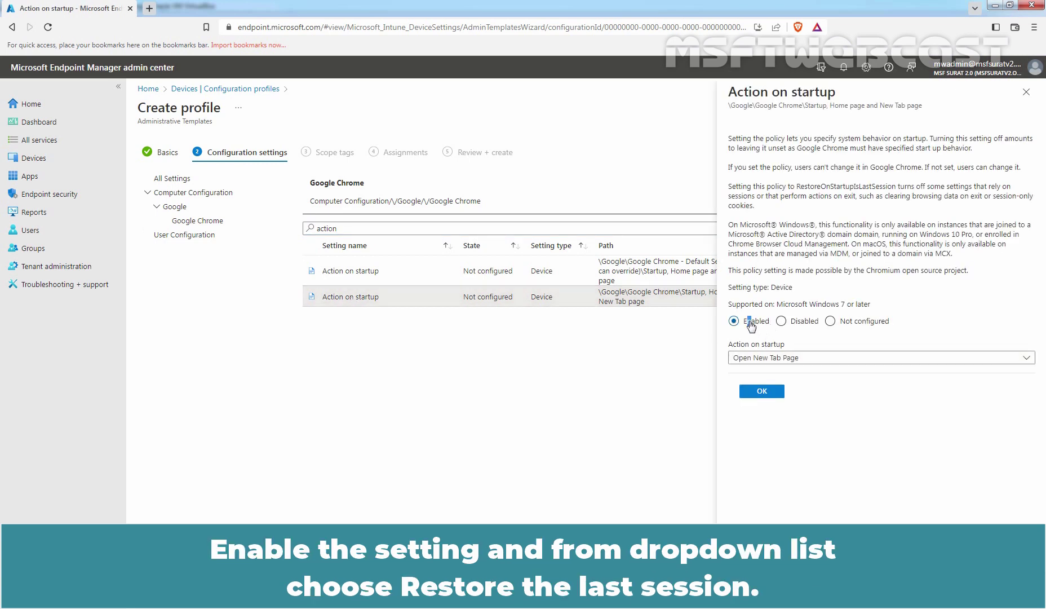
{"action": "left_click", "coordinate": [811, 357]}
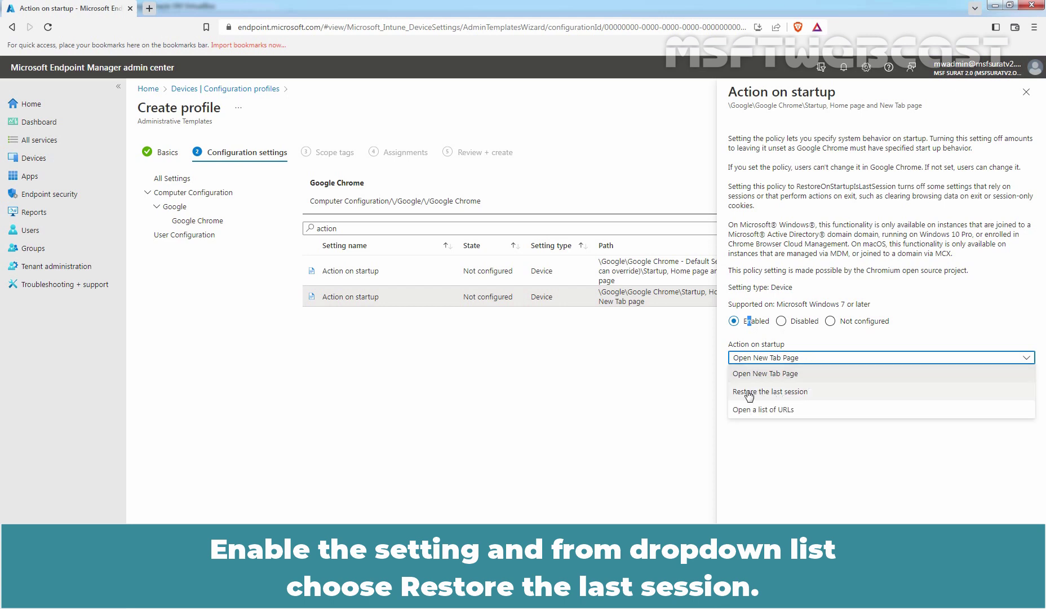
{"action": "left_click", "coordinate": [780, 392]}
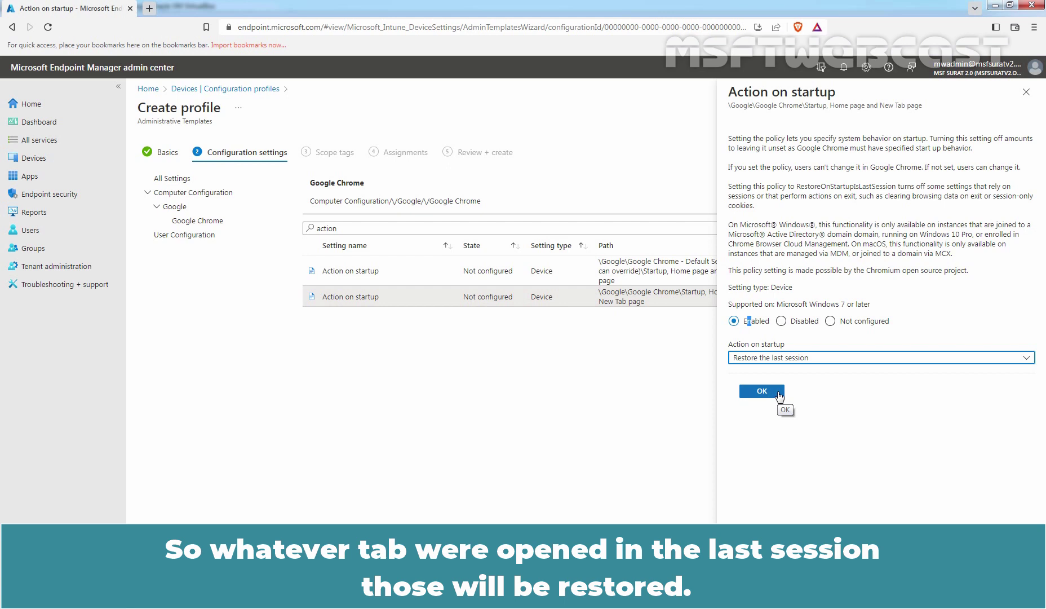
{"action": "left_click", "coordinate": [764, 397]}
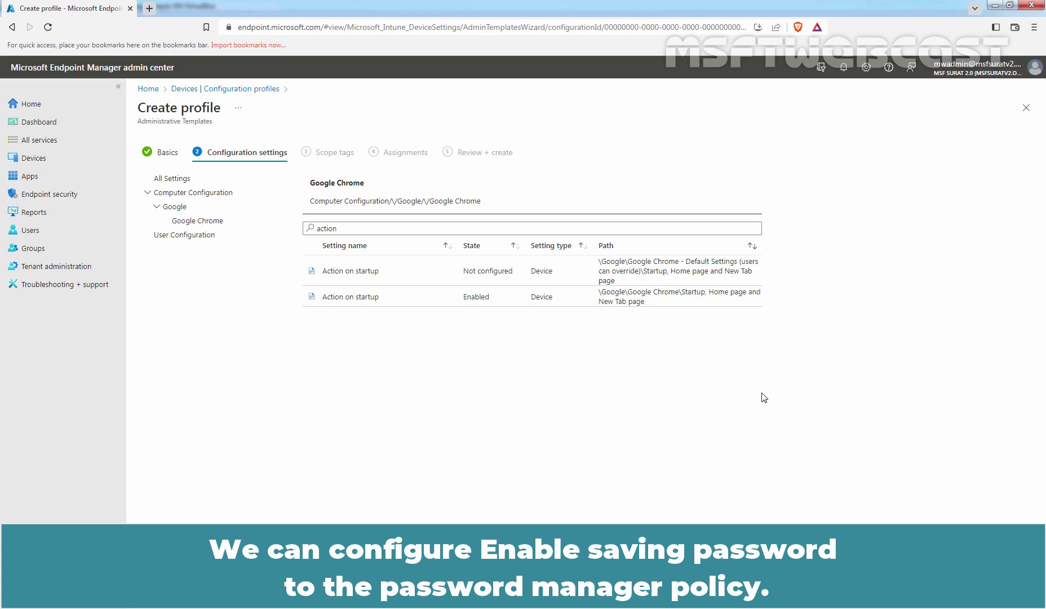
Search for "password" and set the enforced Google Chrome policy for saving passwords to the password manager to Disabled.
{"action": "left_click", "coordinate": [385, 228]}
{"action": "key", "text": "ctrl+a"}
{"action": "type", "text": "pa"}
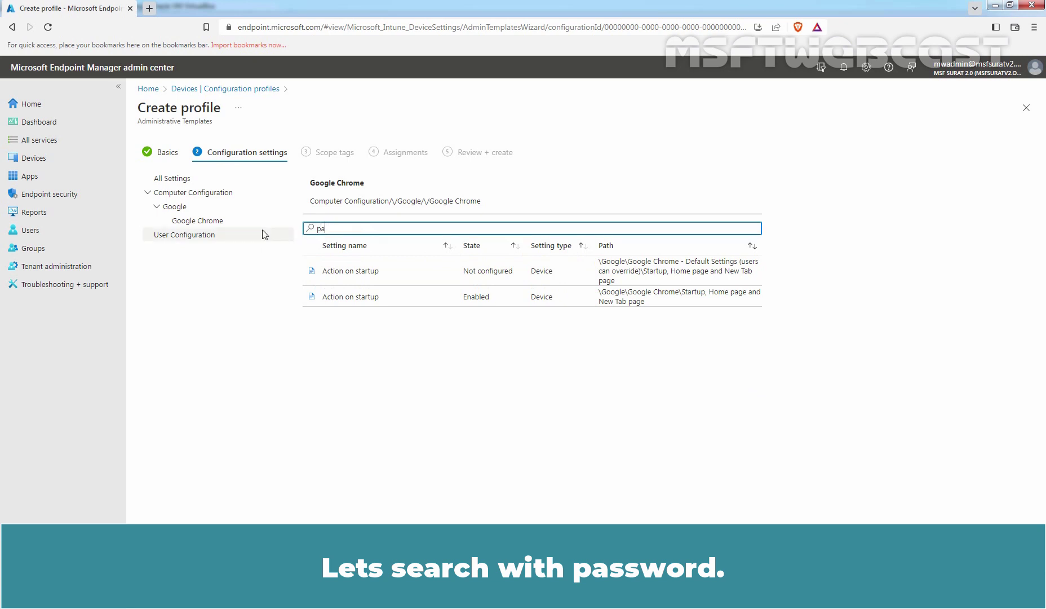
{"action": "type", "text": "ssword"}
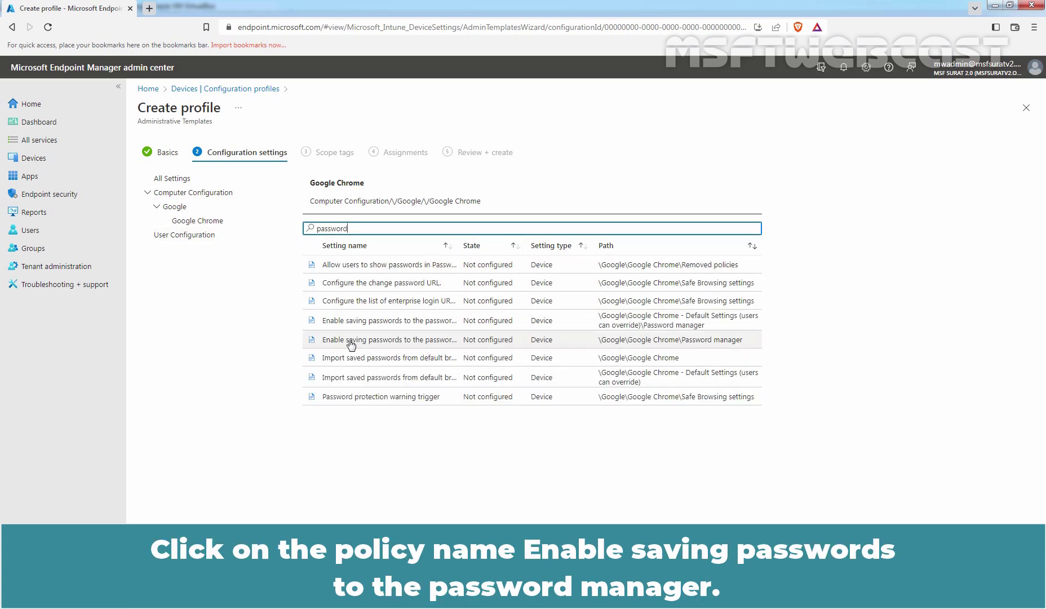
{"action": "left_click", "coordinate": [426, 347]}
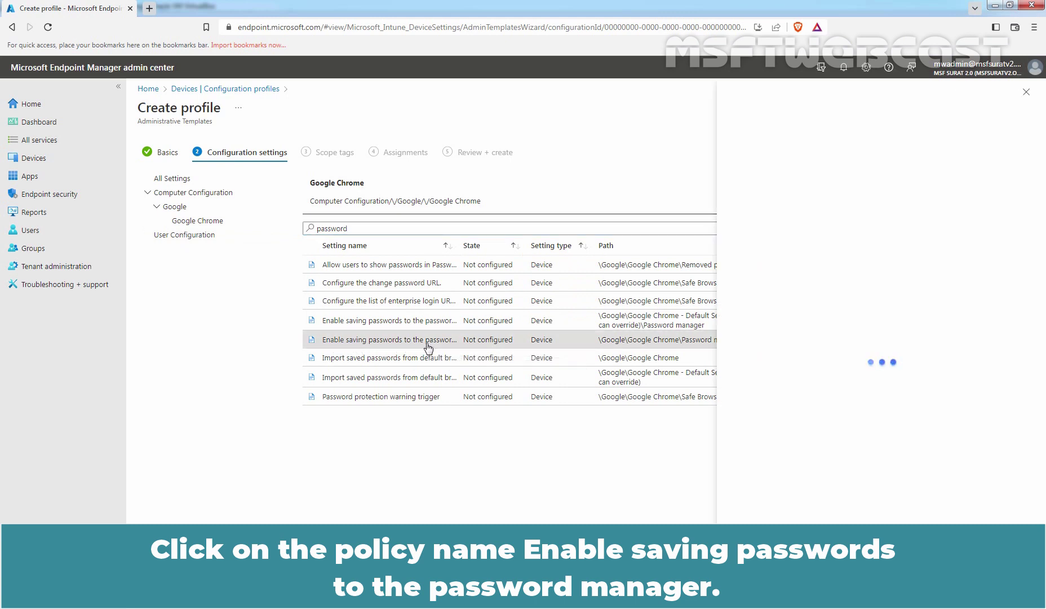
{"action": "left_click", "coordinate": [781, 273]}
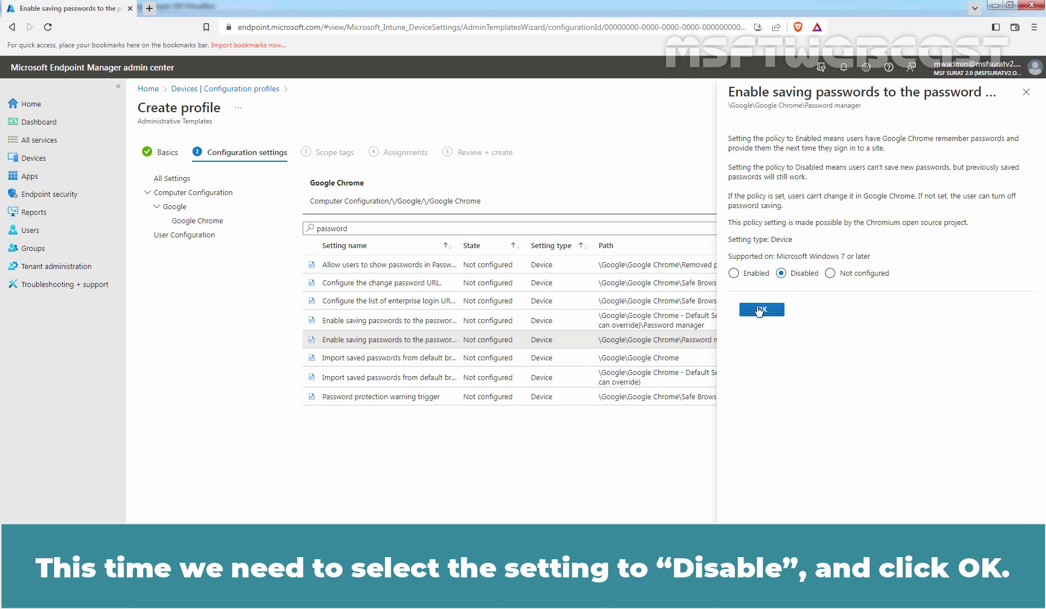
{"action": "left_click", "coordinate": [761, 309]}
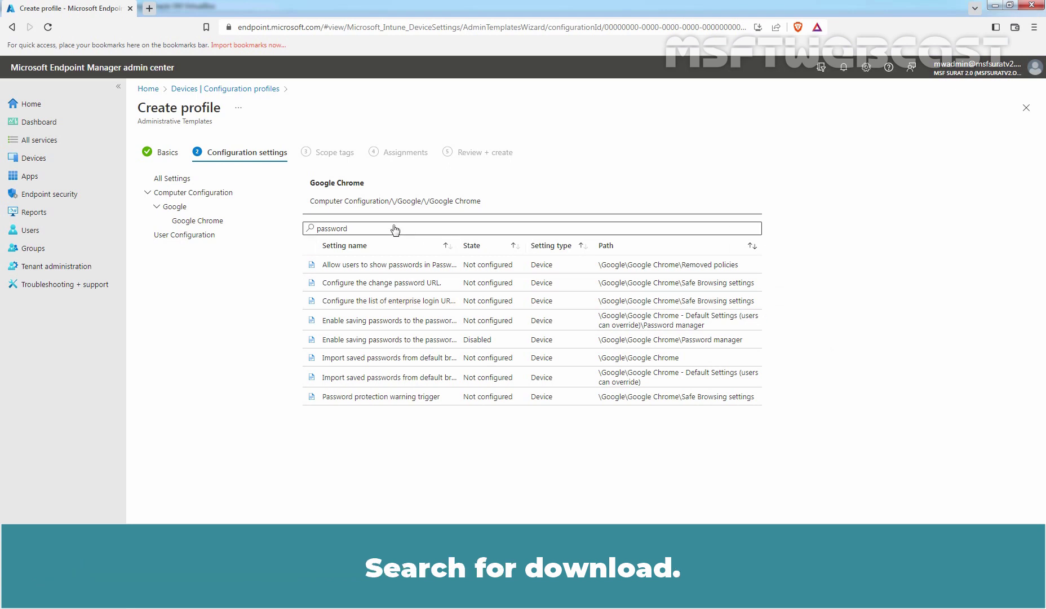
Search for "download" and enable the enforced Allow download restrictions setting for Google Chrome with Block malicious downloads and dangerous file types.
{"action": "double_click", "coordinate": [368, 230]}
{"action": "type", "text": "download"}
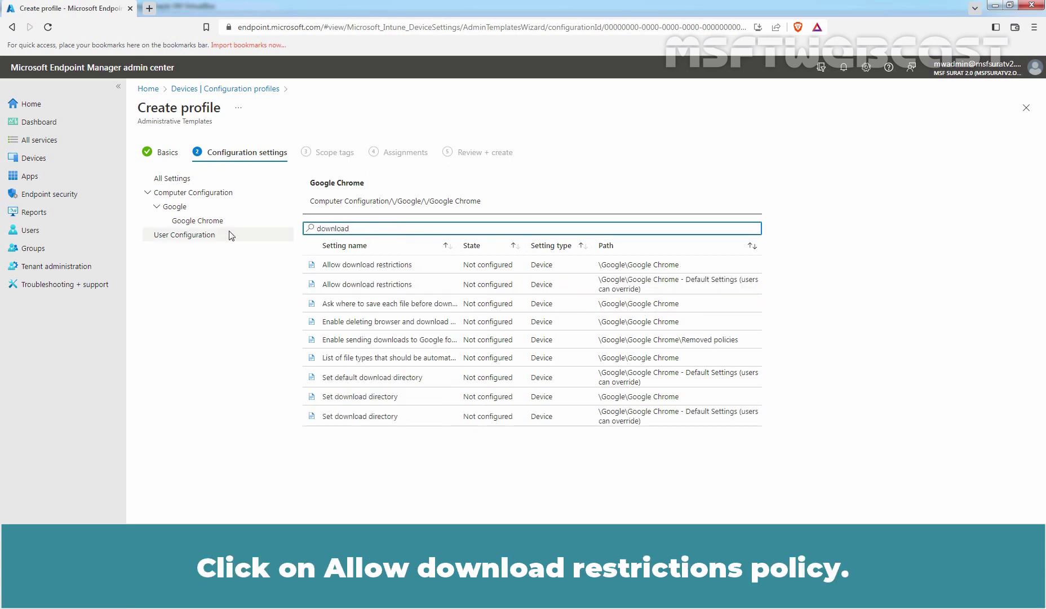
{"action": "left_click", "coordinate": [366, 270]}
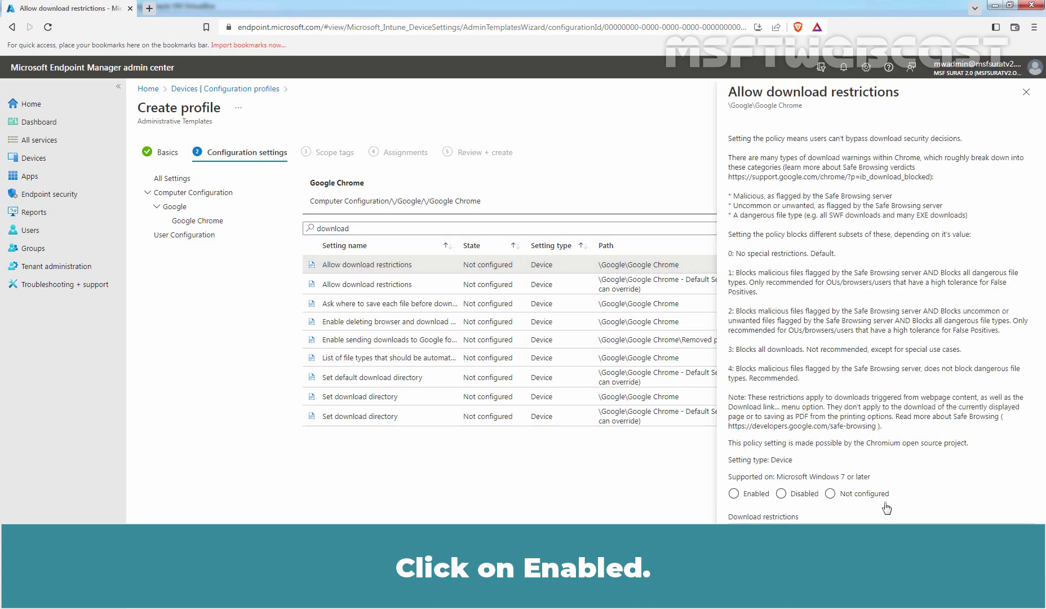
{"action": "left_click", "coordinate": [750, 496]}
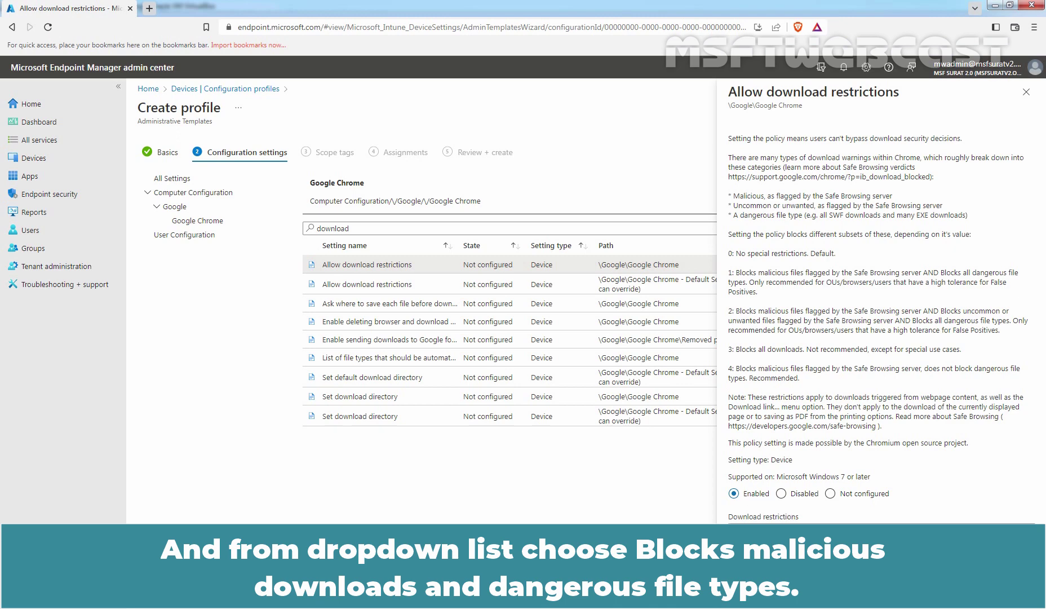
{"action": "left_click", "coordinate": [800, 533]}
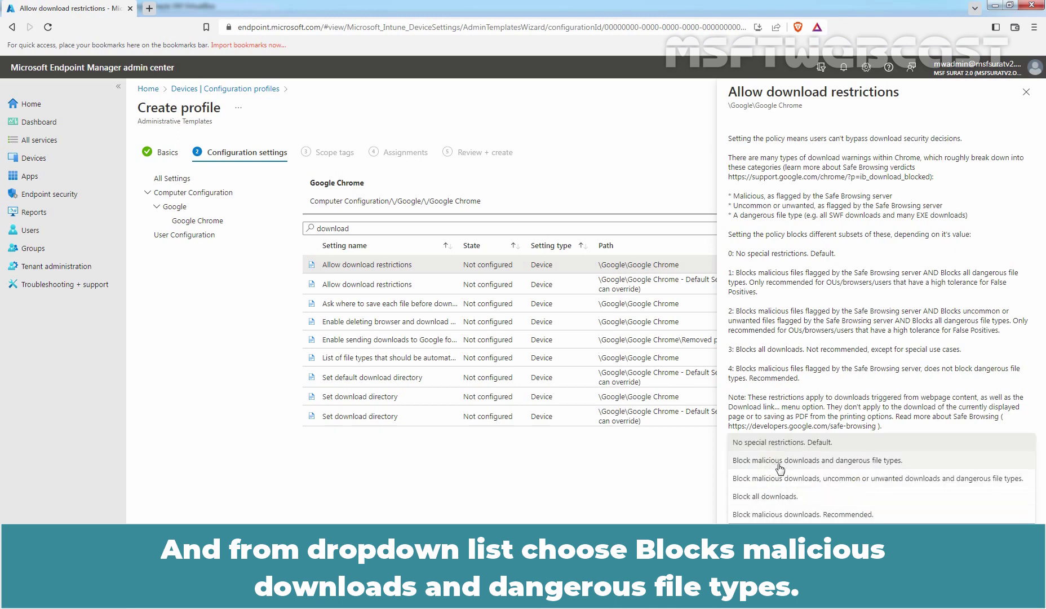
{"action": "left_click", "coordinate": [866, 465]}
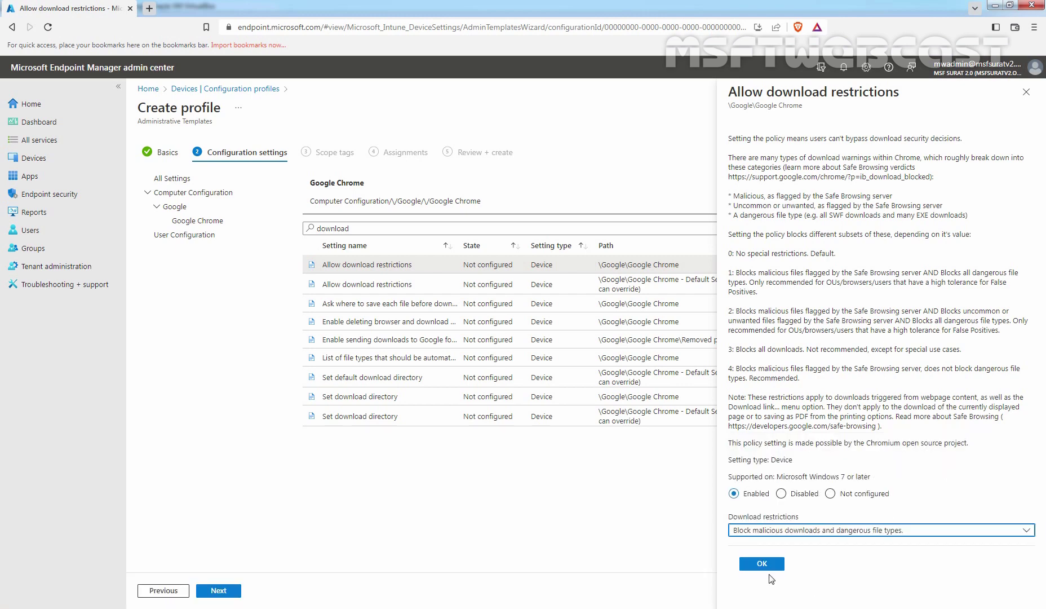
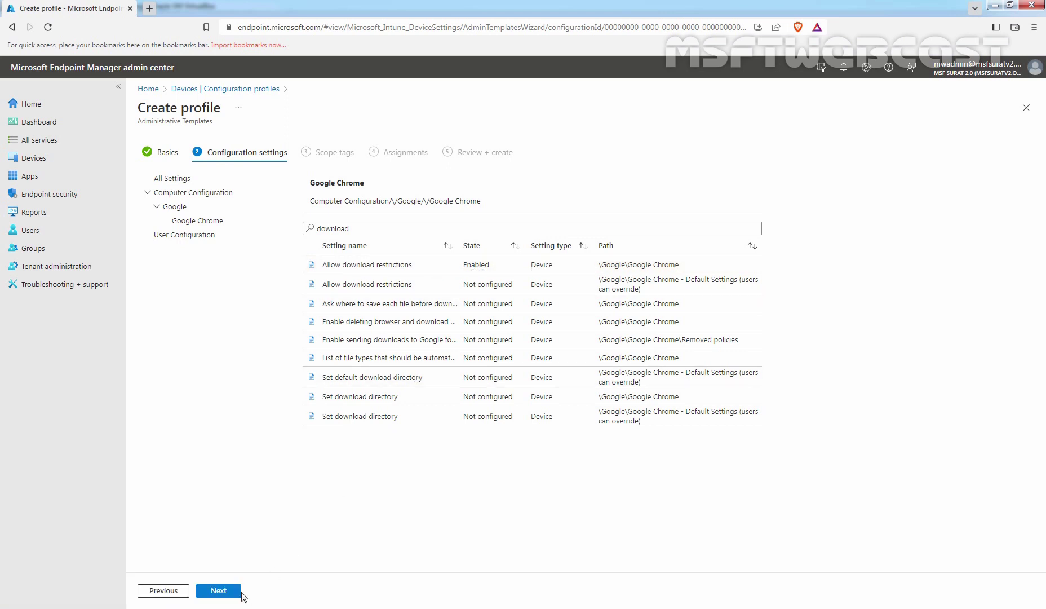
Accept the configuration settings, assign the profile to the Test_WinClient group as an included group, and continue to the review.
{"action": "left_click", "coordinate": [222, 591]}
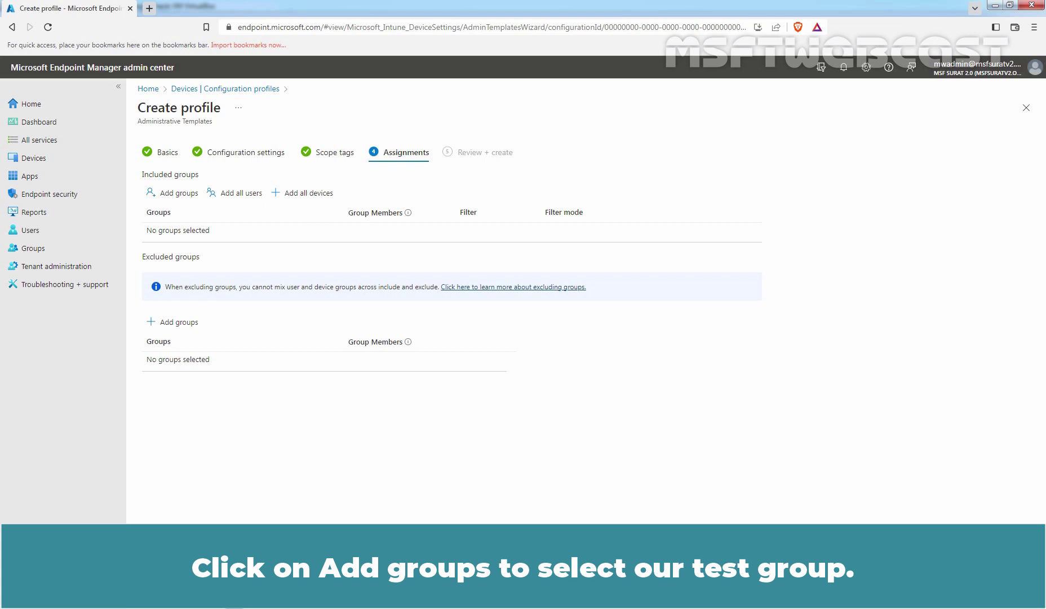
{"action": "left_click", "coordinate": [173, 200]}
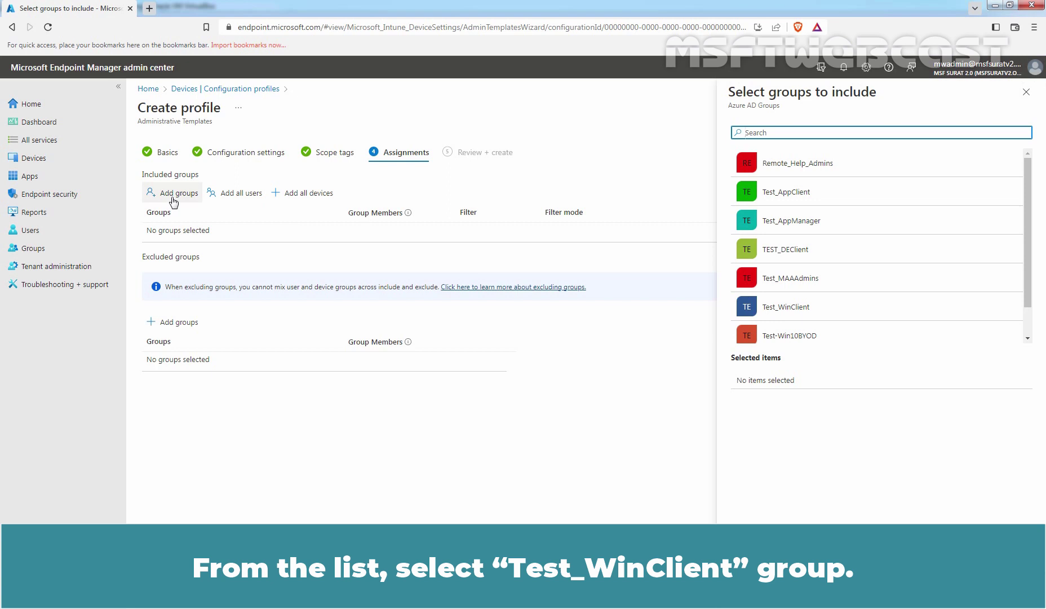
{"action": "left_click", "coordinate": [790, 310]}
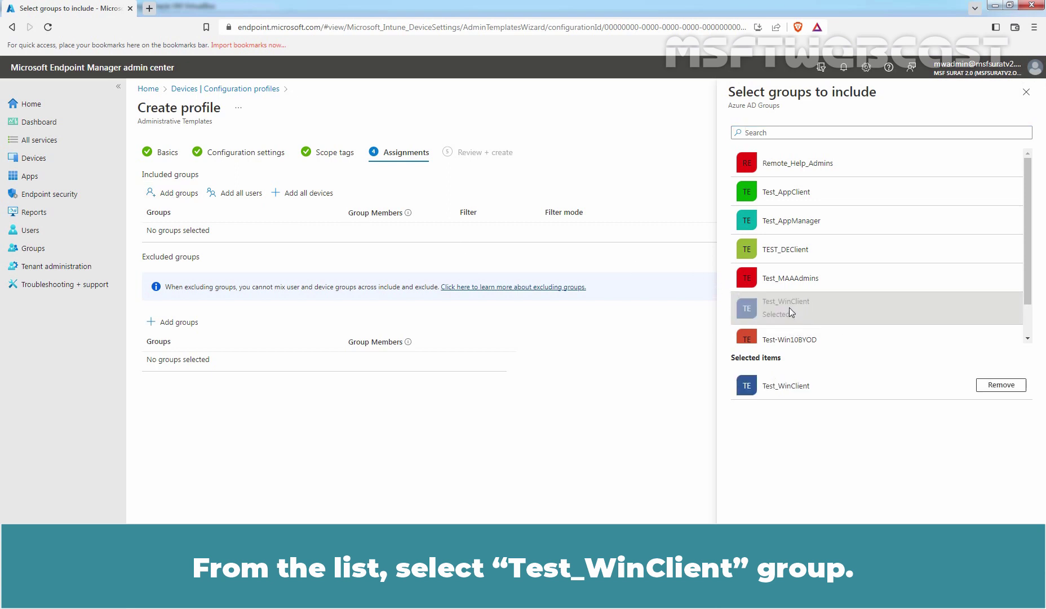
{"action": "left_click", "coordinate": [753, 595]}
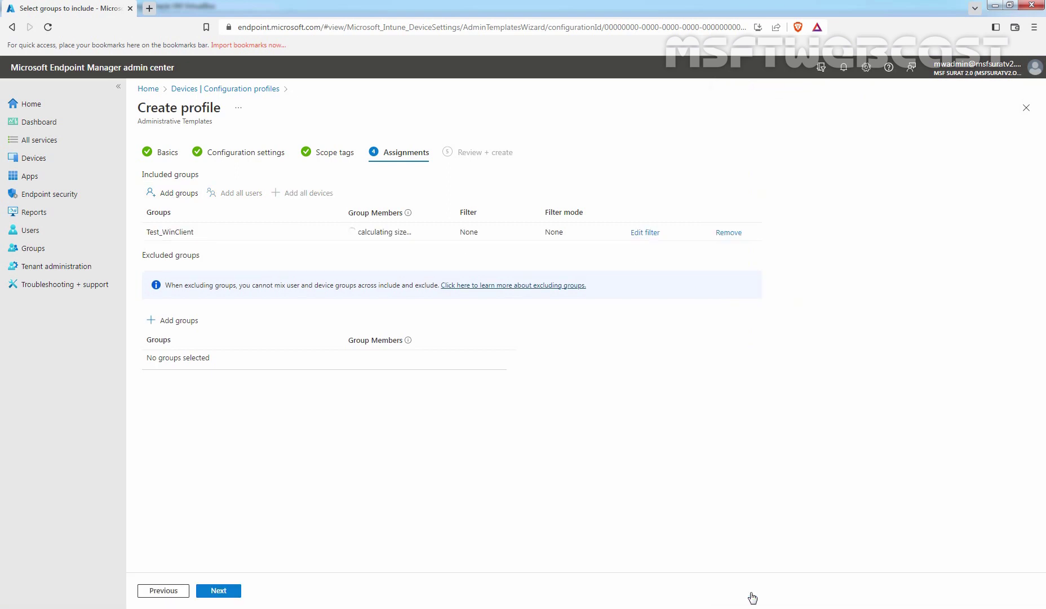
{"action": "left_click", "coordinate": [220, 592]}
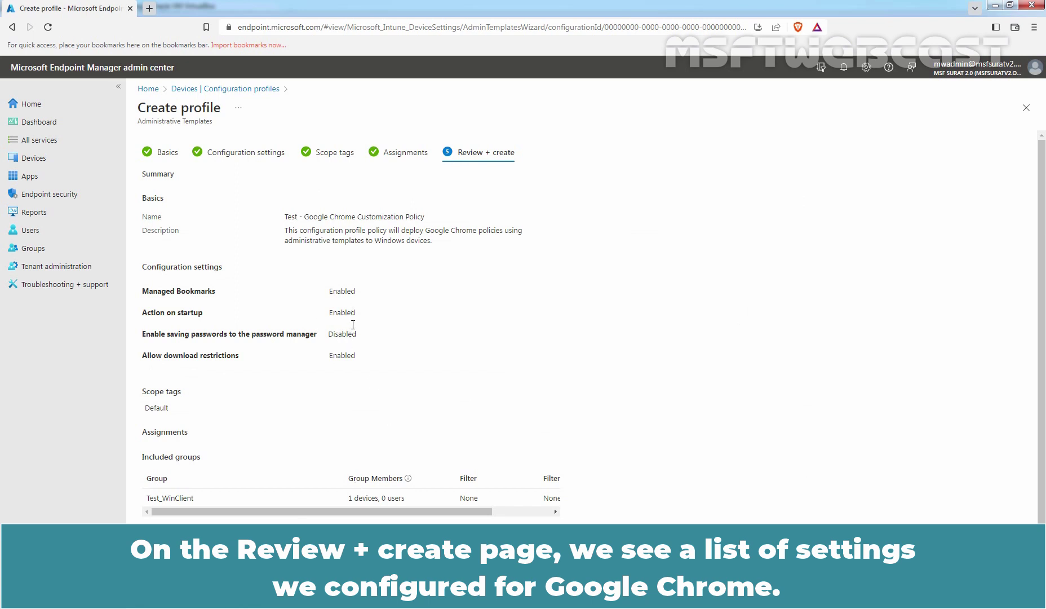
Create the profile, then refresh the configuration profiles list and widen its Profile name column.
{"action": "left_click", "coordinate": [219, 592]}
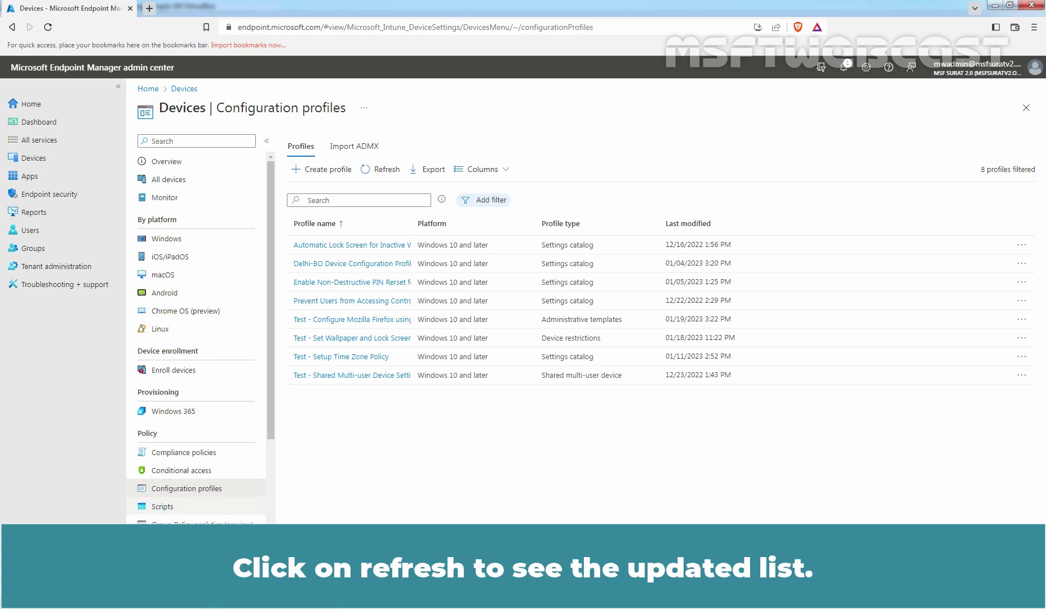
{"action": "left_click", "coordinate": [383, 173]}
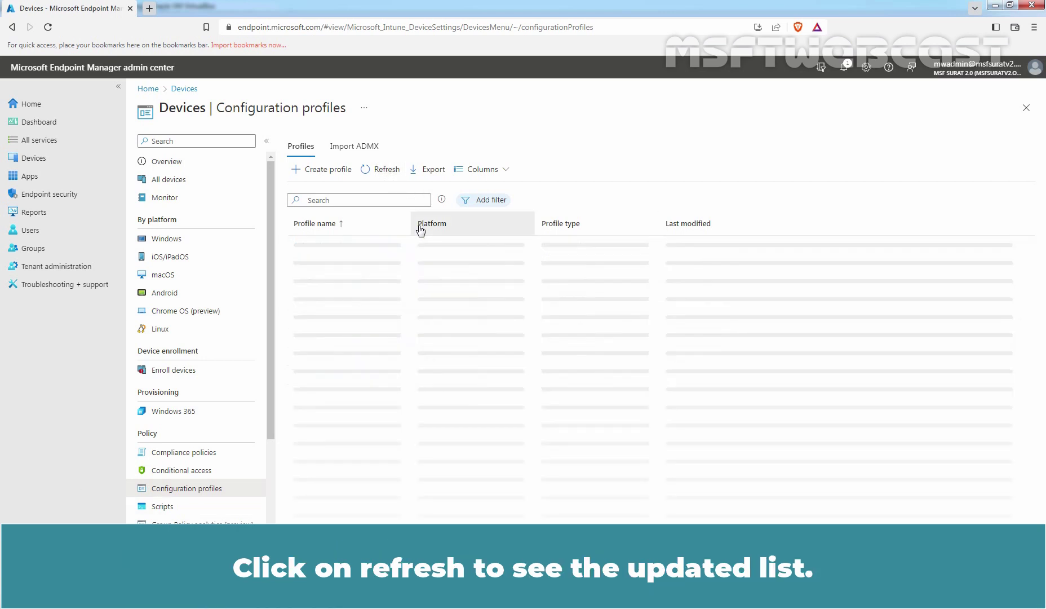
{"action": "left_click_drag", "start_coordinate": [413, 224], "coordinate": [494, 225]}
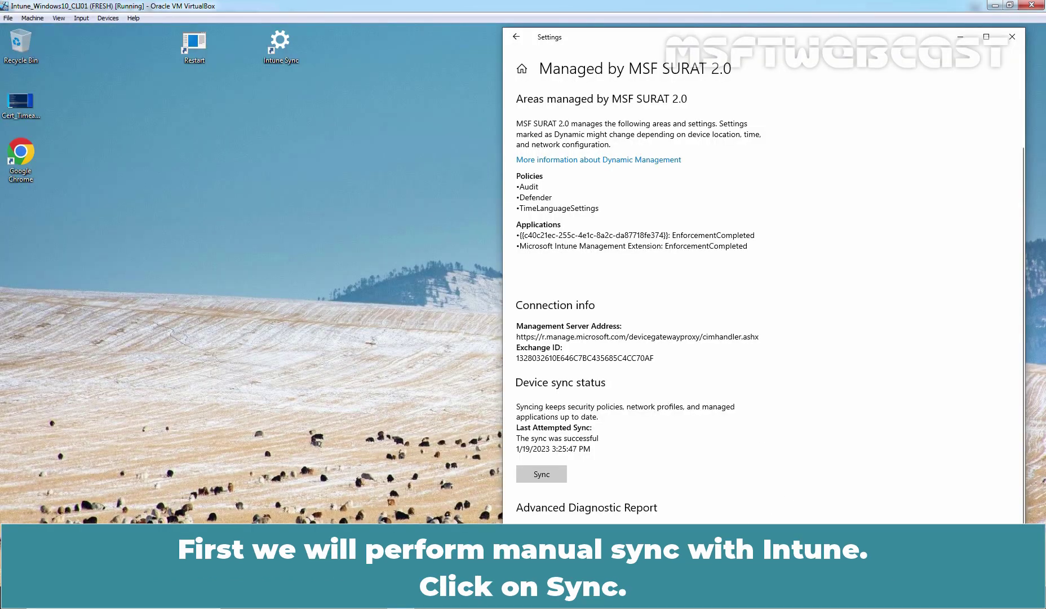
Switch to the Windows 10 virtual machine, run a manual Intune sync from the work account's page, and close Settings.
{"action": "left_click", "coordinate": [542, 474]}
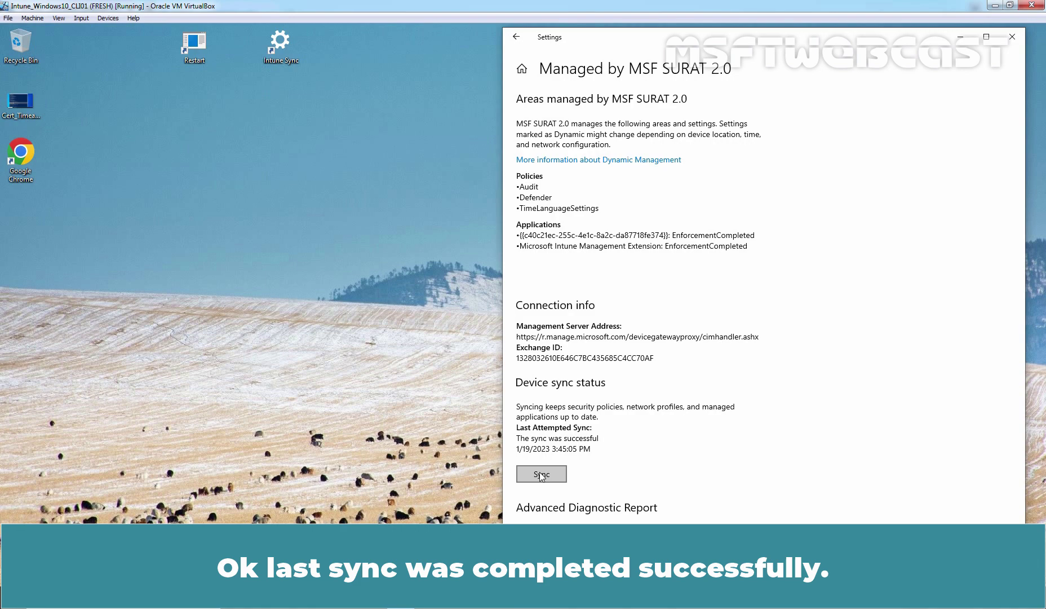
{"action": "left_click", "coordinate": [1013, 36]}
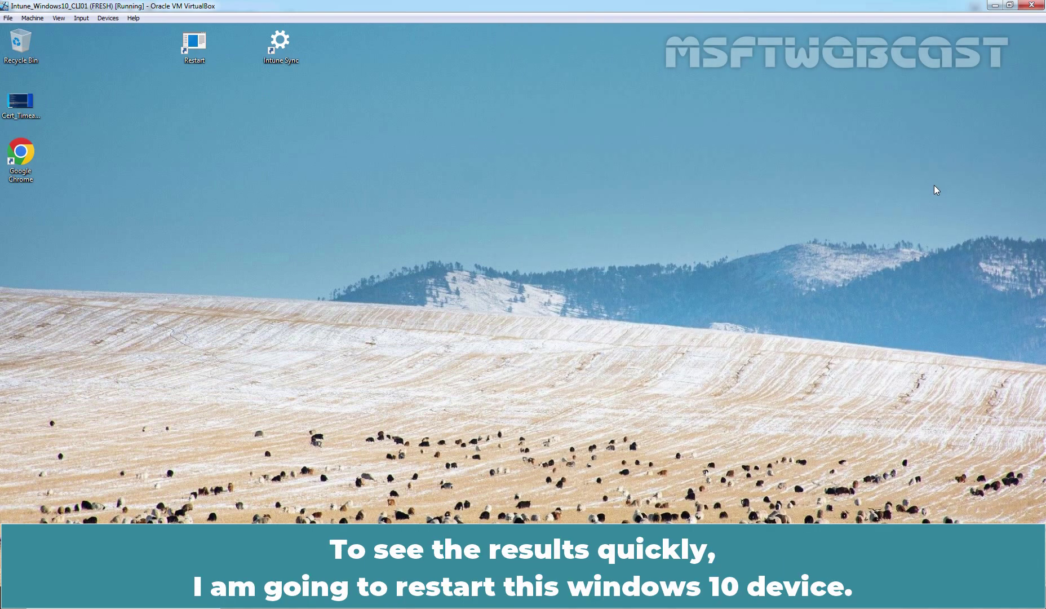
Restart the Windows 10 device and sign back in with the account PIN.
{"action": "double_click", "coordinate": [194, 51]}
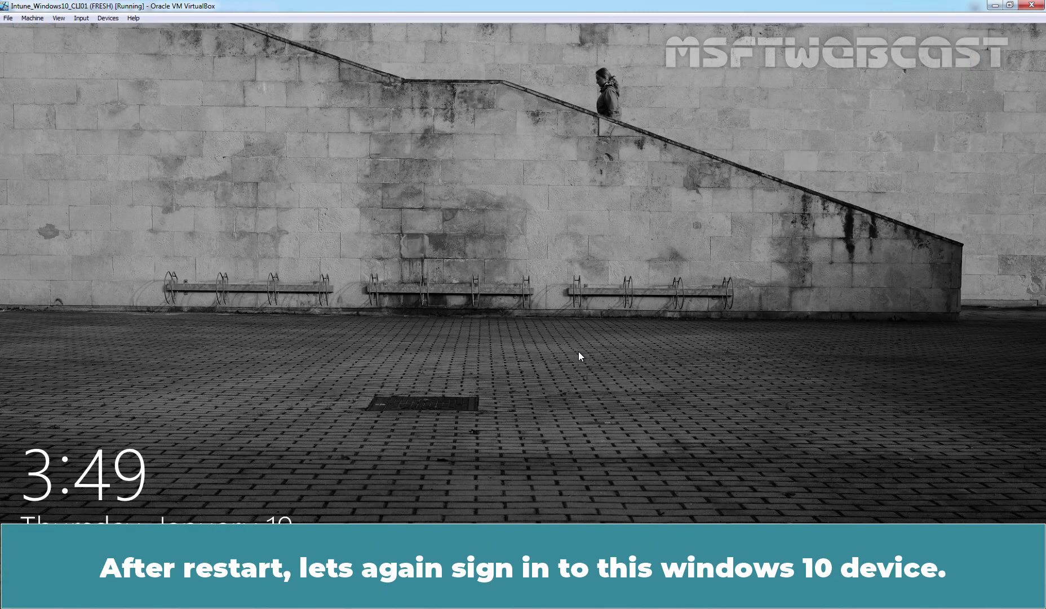
{"action": "left_click", "coordinate": [579, 352]}
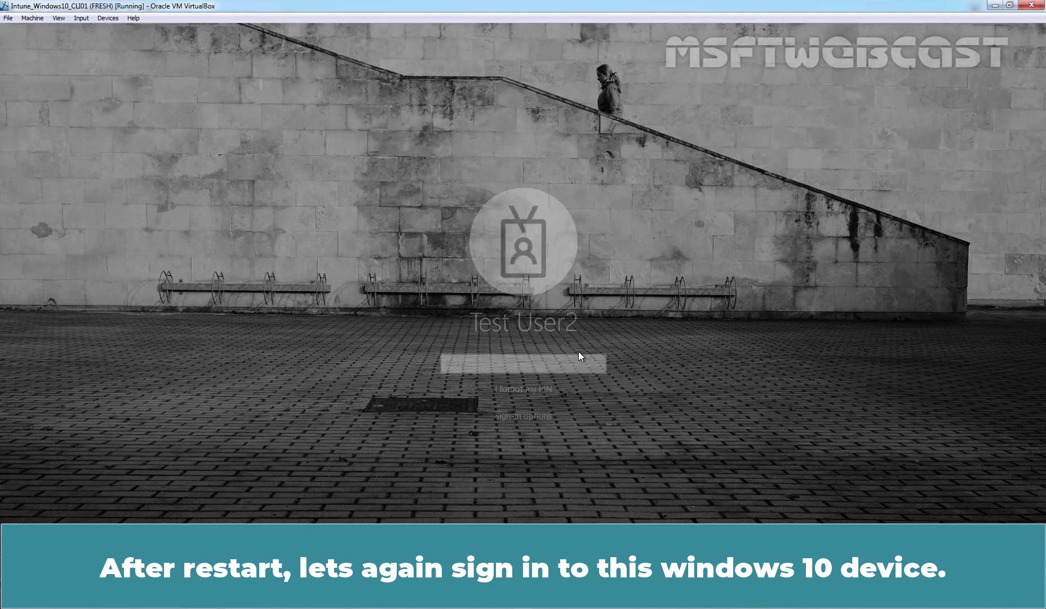
{"action": "type", "text": "•••••"}
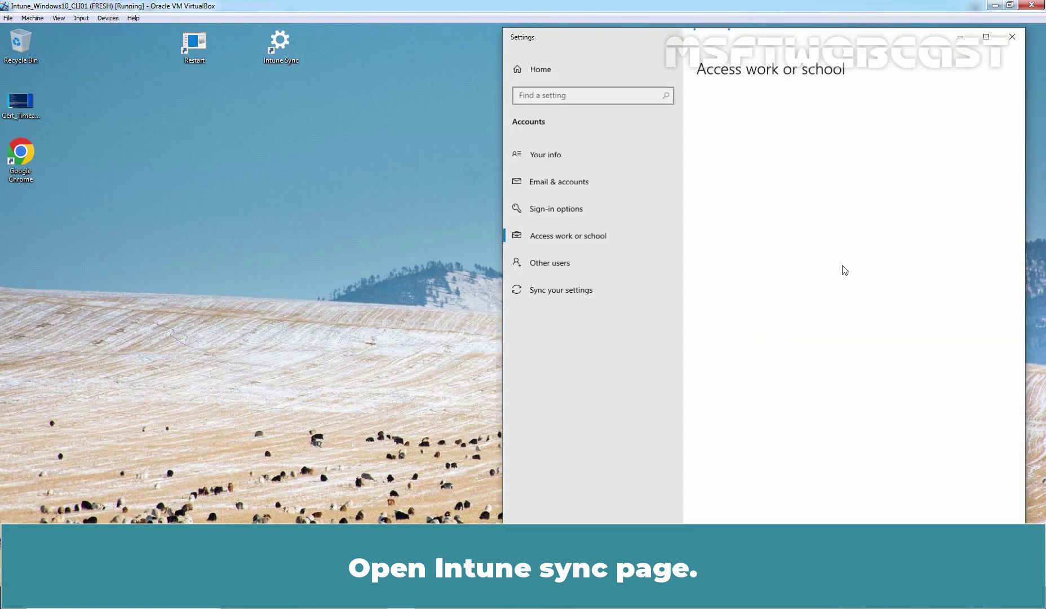
Open the info page of the connected Azure AD work account and examine the managed policies and sync status.
{"action": "left_click", "coordinate": [804, 196]}
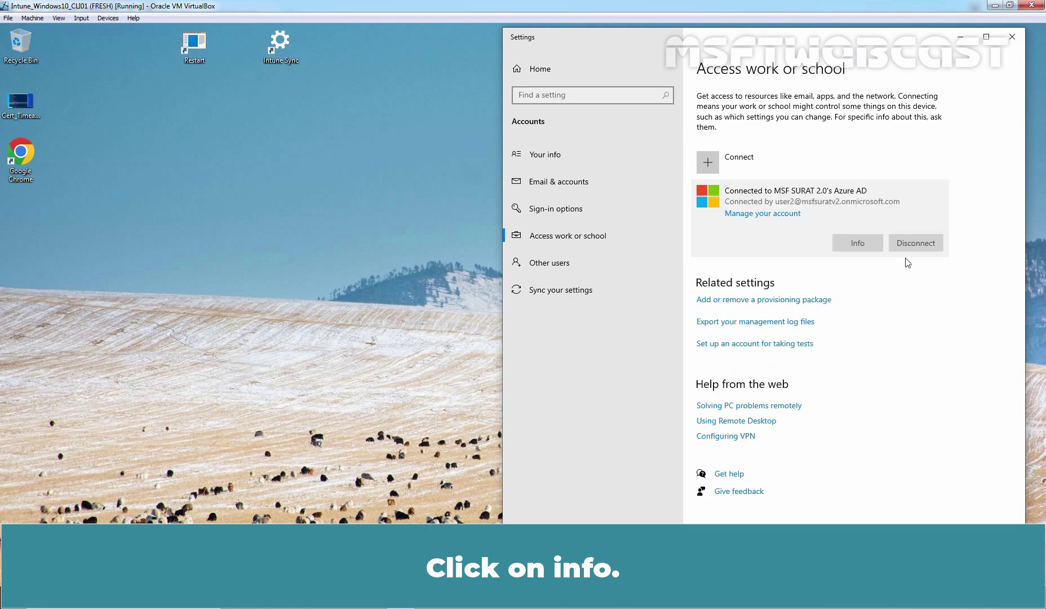
{"action": "left_click", "coordinate": [859, 244]}
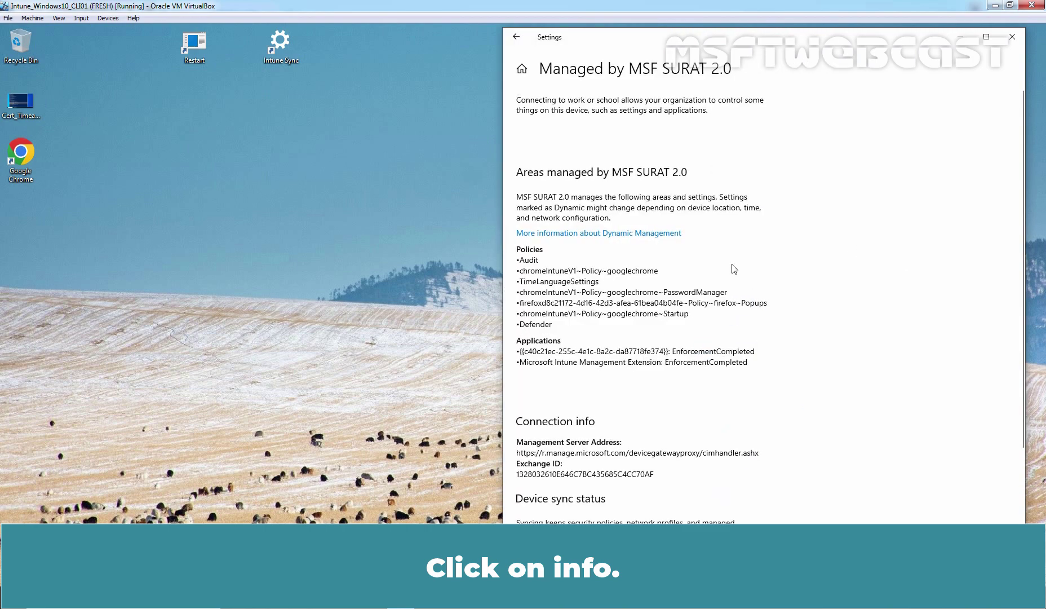
{"action": "scroll", "coordinate": [734, 268], "scroll_direction": "down", "scroll_amount": 1}
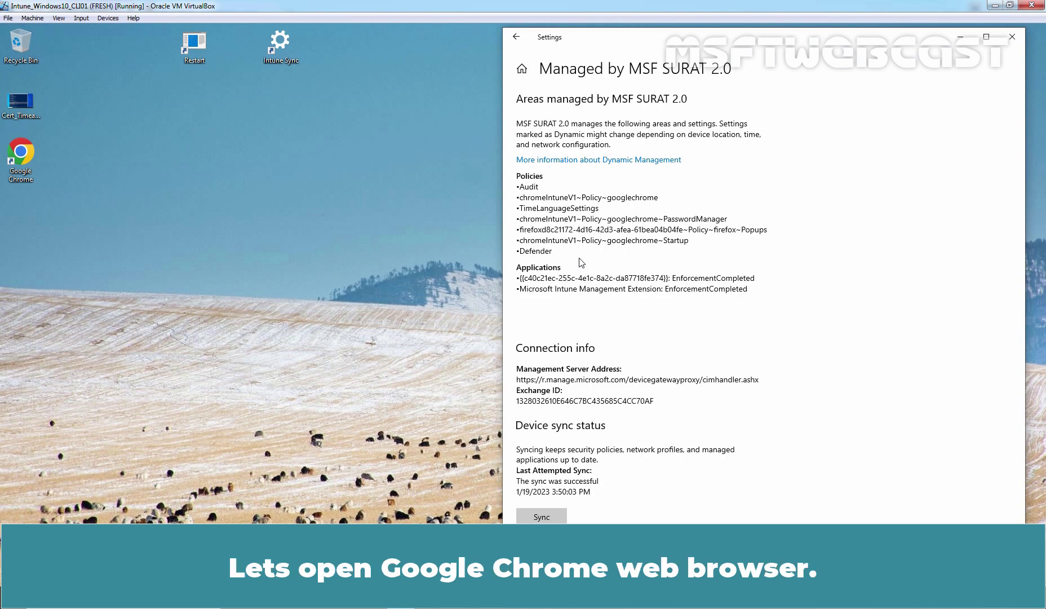
Open Google Chrome and check the managed Microsoft Portals bookmarks in both the browser menu and the bookmarks bar.
{"action": "left_click", "coordinate": [21, 155]}
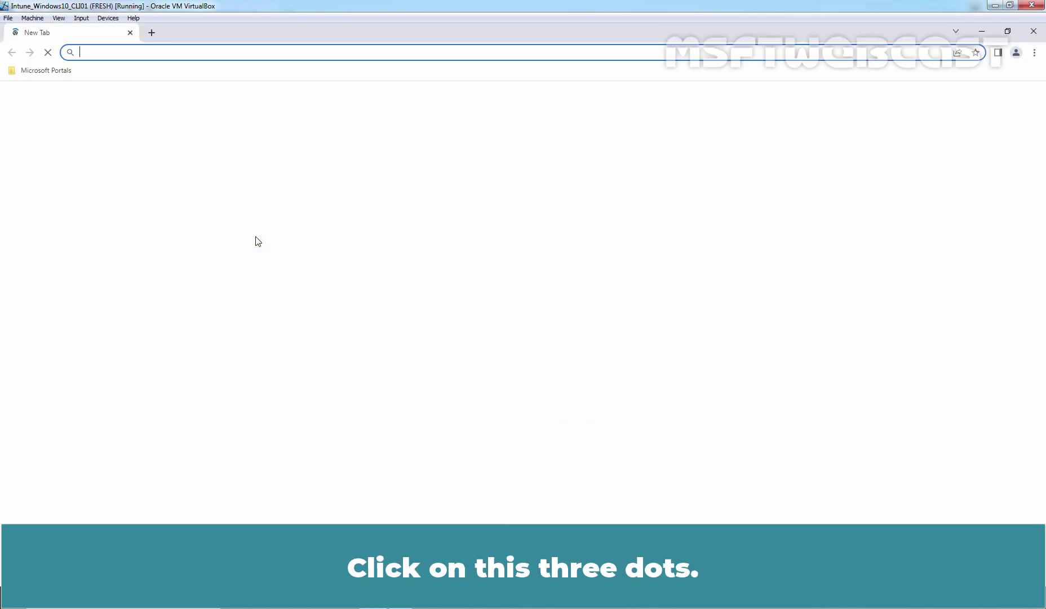
{"action": "left_click", "coordinate": [1035, 54]}
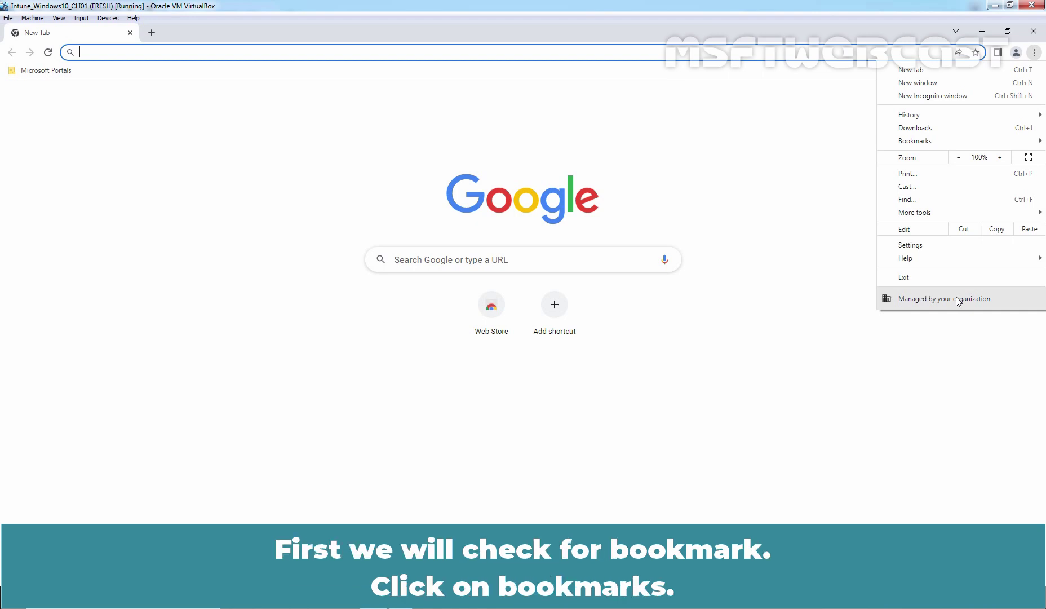
{"action": "left_click", "coordinate": [926, 142]}
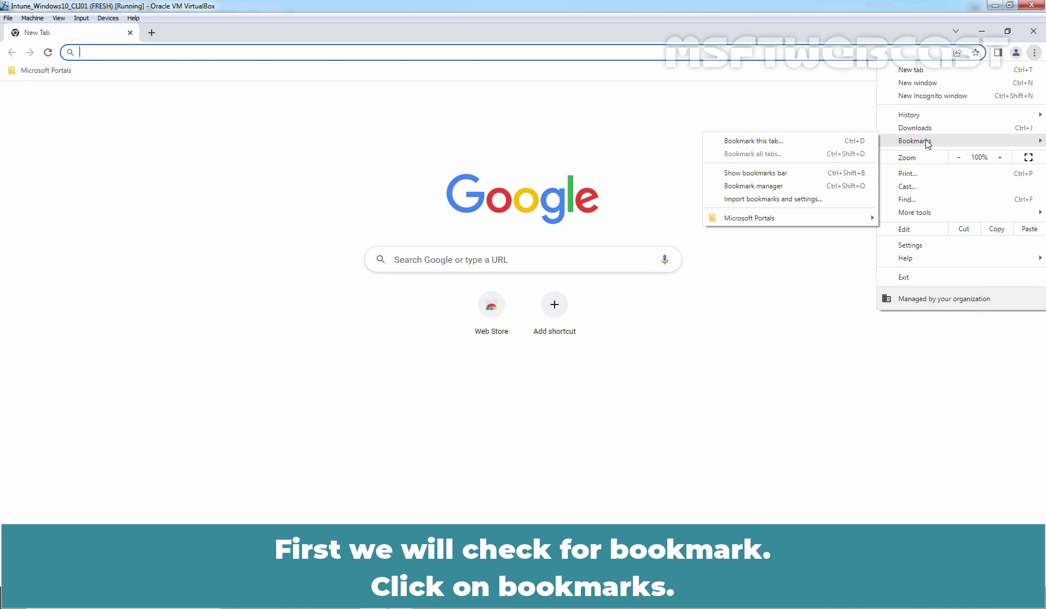
{"action": "mouse_move", "coordinate": [786, 221]}
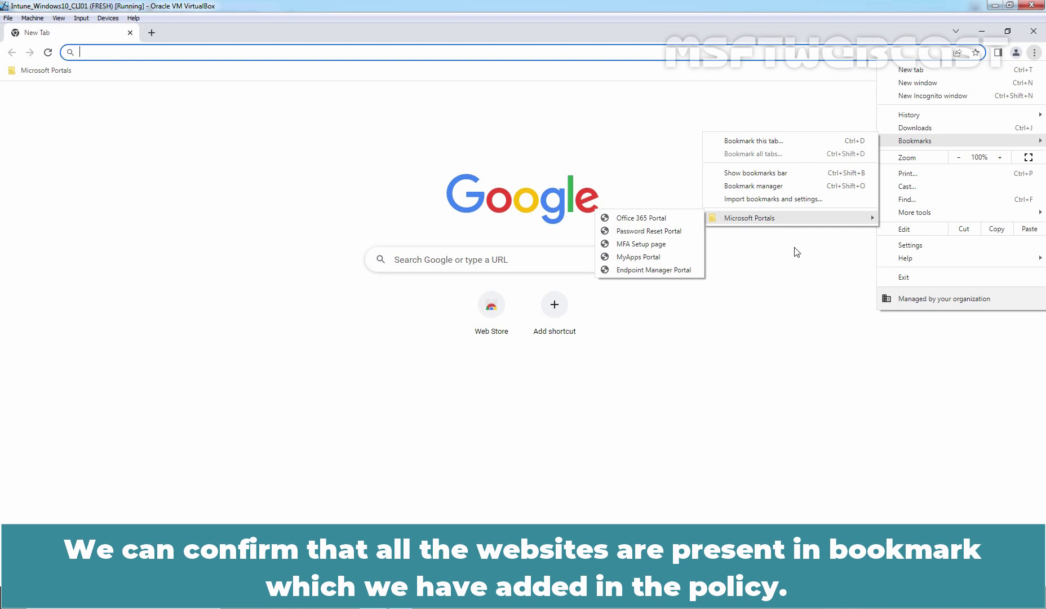
{"action": "left_click", "coordinate": [788, 367]}
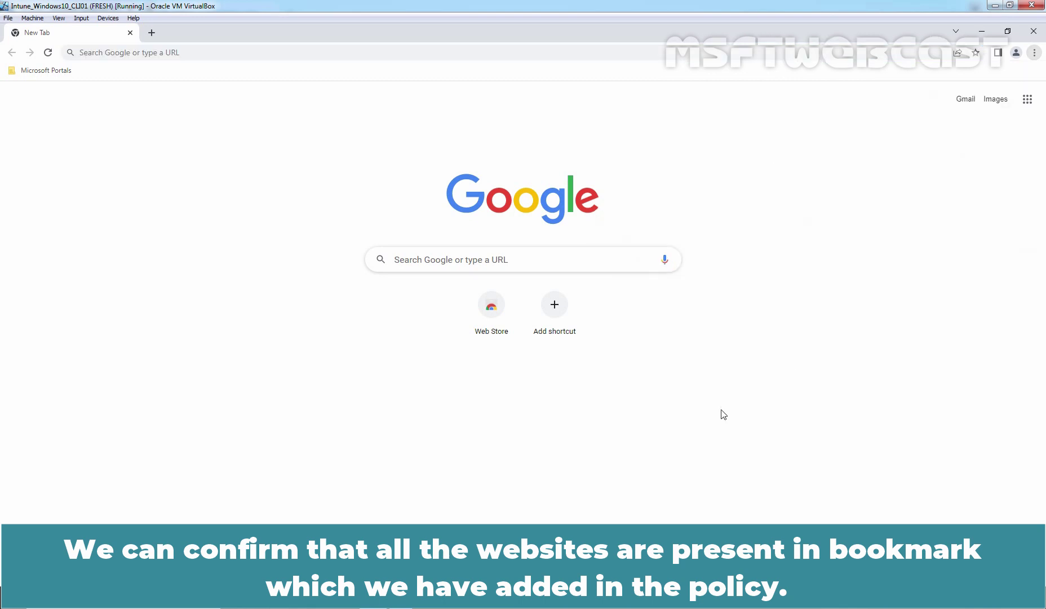
{"action": "left_click", "coordinate": [42, 72]}
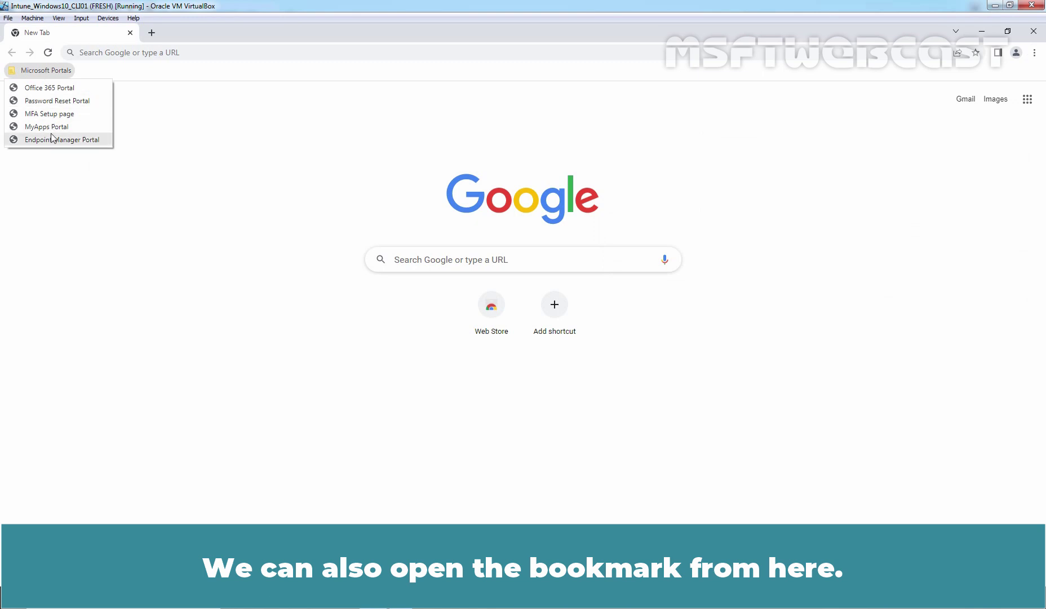
{"action": "left_click", "coordinate": [877, 165]}
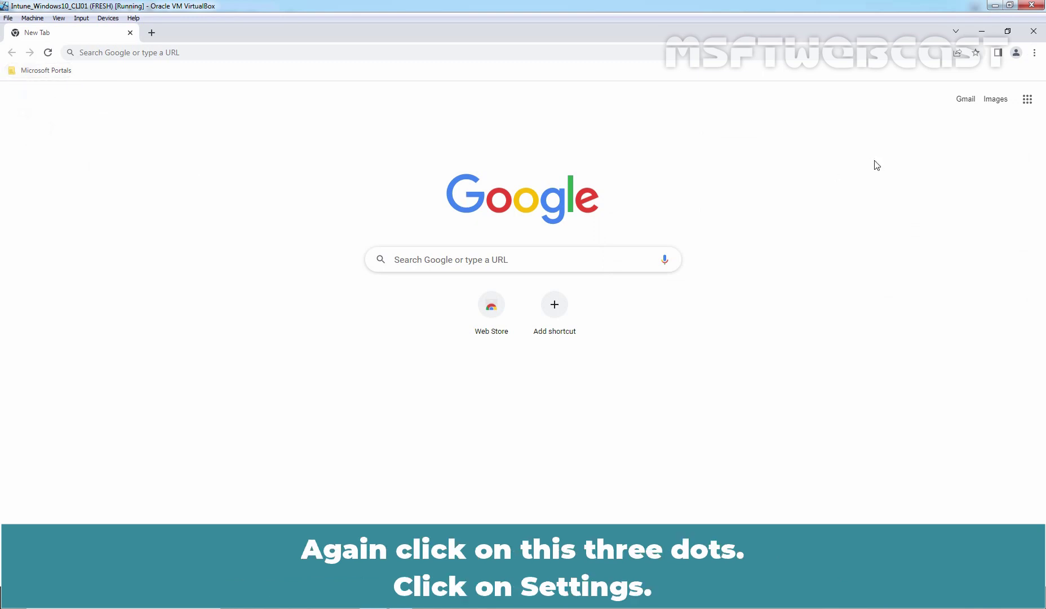
Open Chrome's settings and check the enforced On startup option.
{"action": "left_click", "coordinate": [1036, 53]}
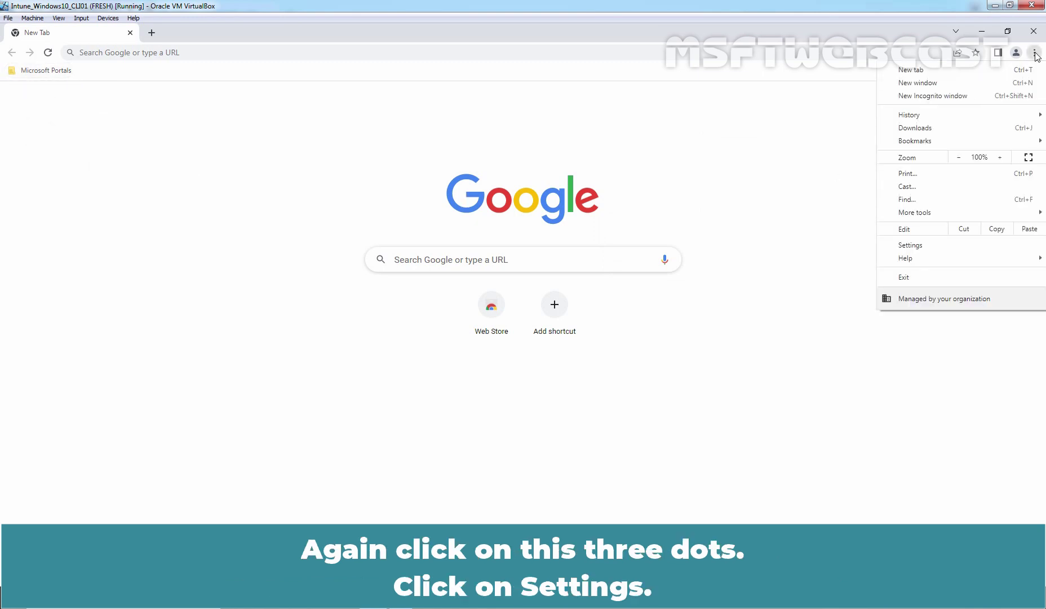
{"action": "left_click", "coordinate": [915, 247]}
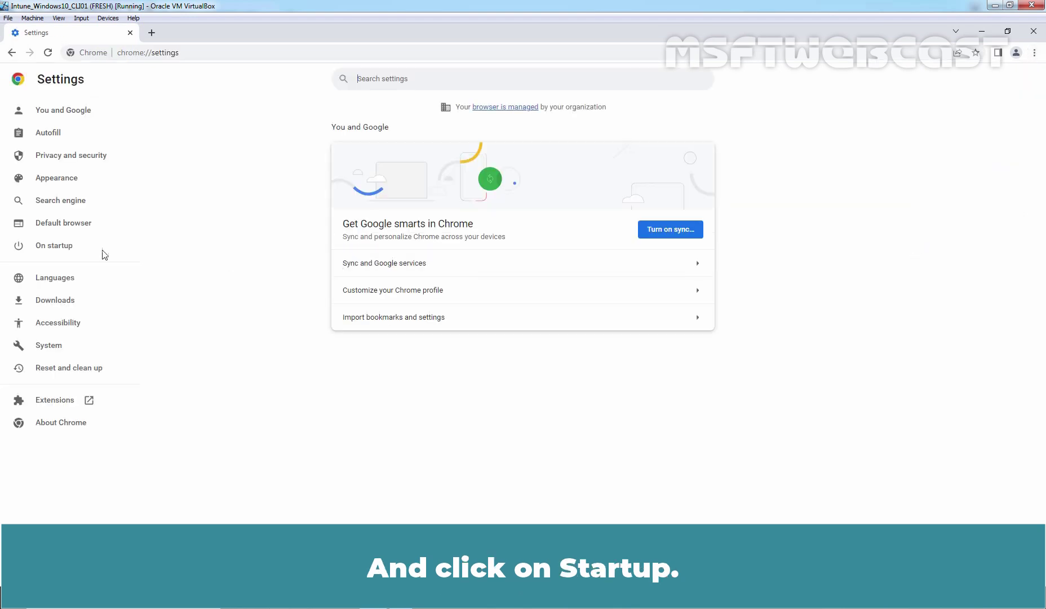
{"action": "left_click", "coordinate": [77, 251]}
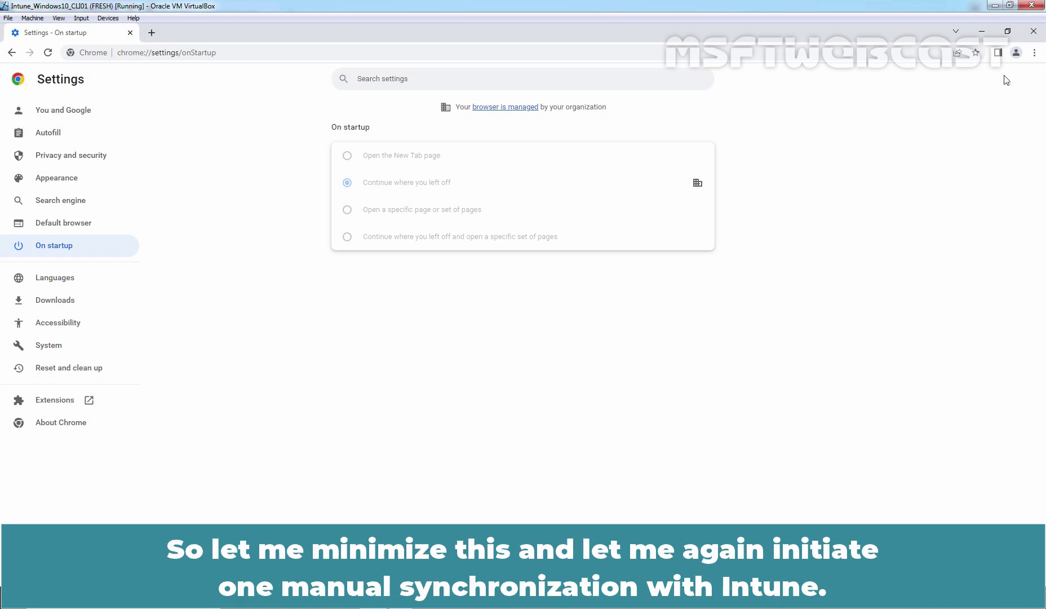
Minimize Chrome and start another manual Intune sync from the work account's management page.
{"action": "left_click", "coordinate": [982, 31]}
{"action": "scroll", "coordinate": [701, 465], "scroll_direction": "down", "scroll_amount": 2}
{"action": "left_click", "coordinate": [539, 430]}
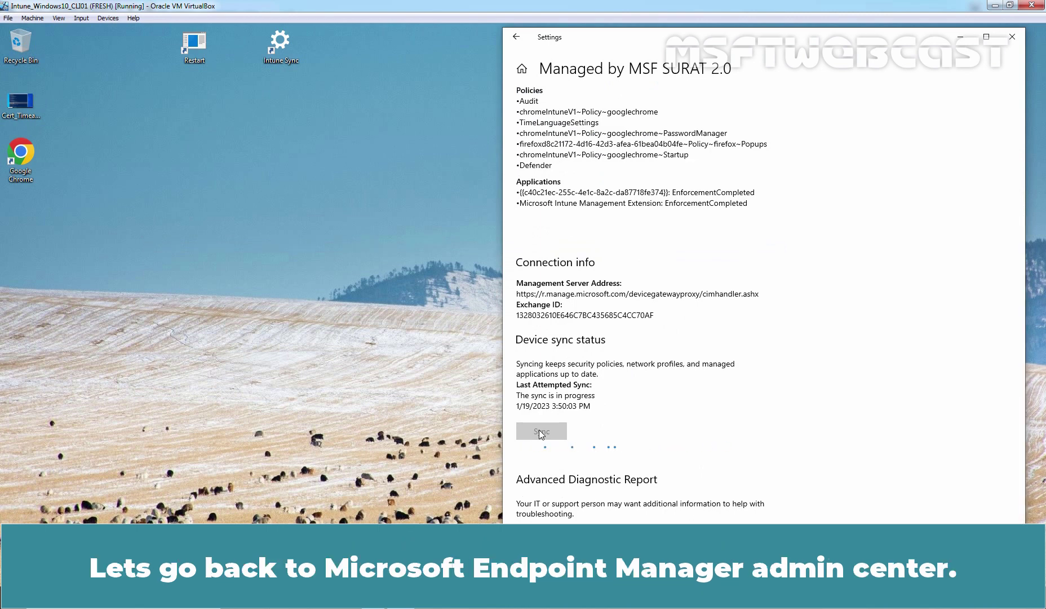
Switch back to Microsoft Endpoint Manager admin center and view the device status of Test - Google Chrome Customization Policy.
{"action": "key", "text": "alt+Tab"}
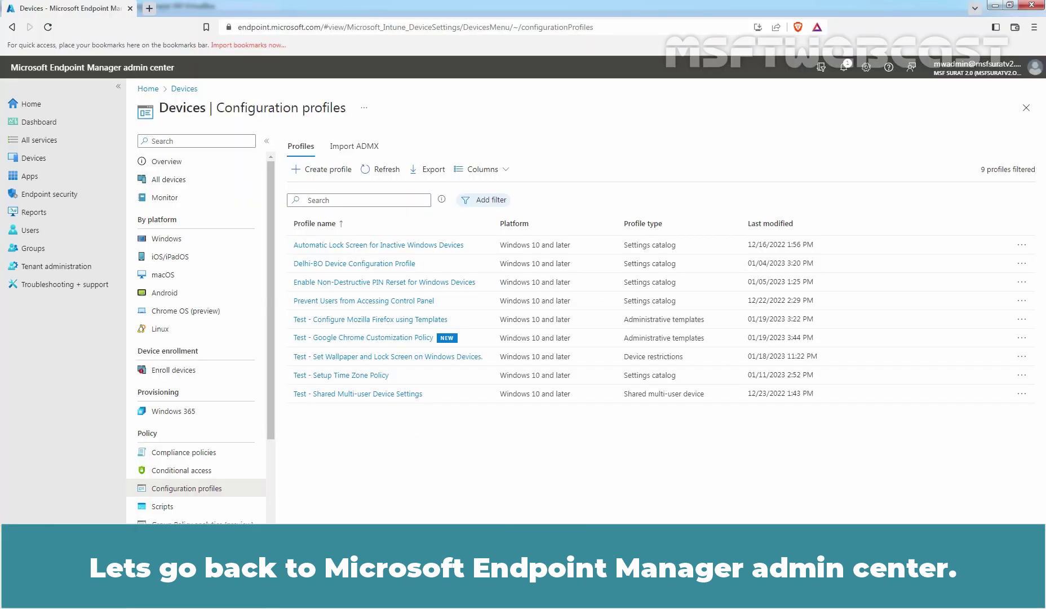
{"action": "left_click", "coordinate": [393, 339]}
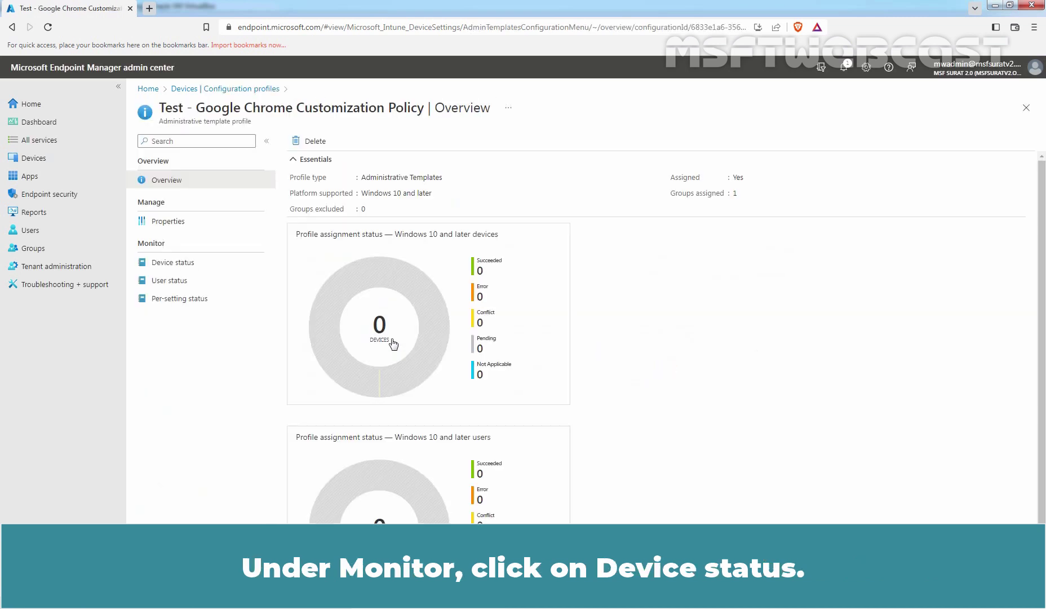
{"action": "left_click", "coordinate": [185, 268]}
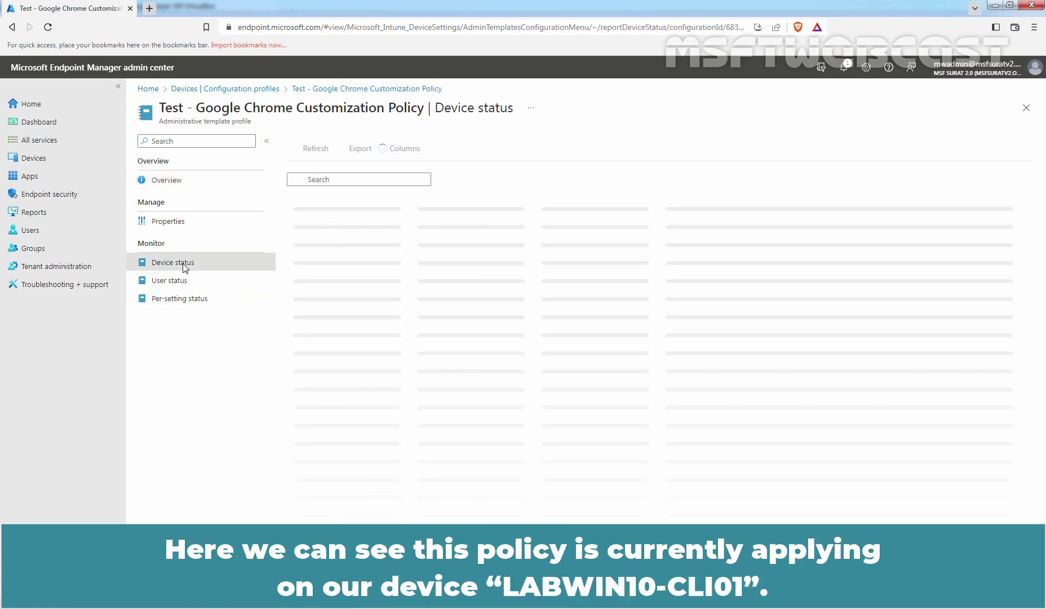